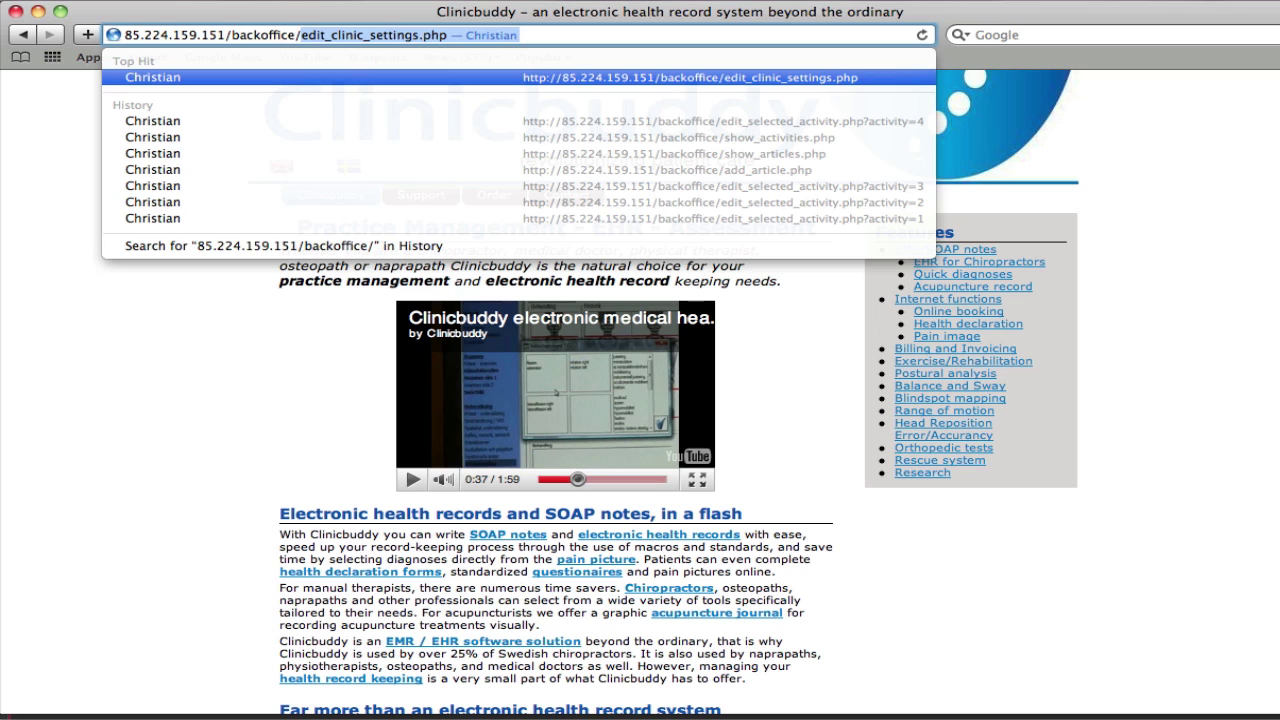
Go to 85.224.159.151/backoffice/ and start creating a new form.
{"action": "key", "text": "BackSpace"}
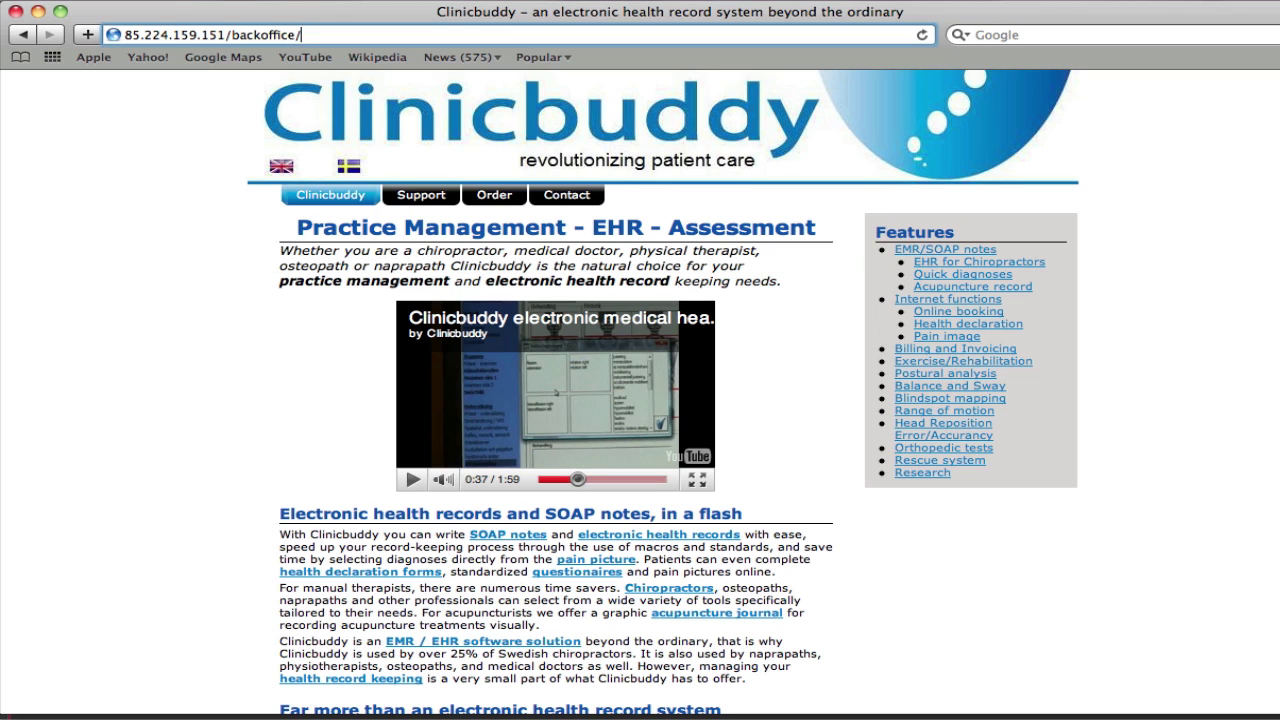
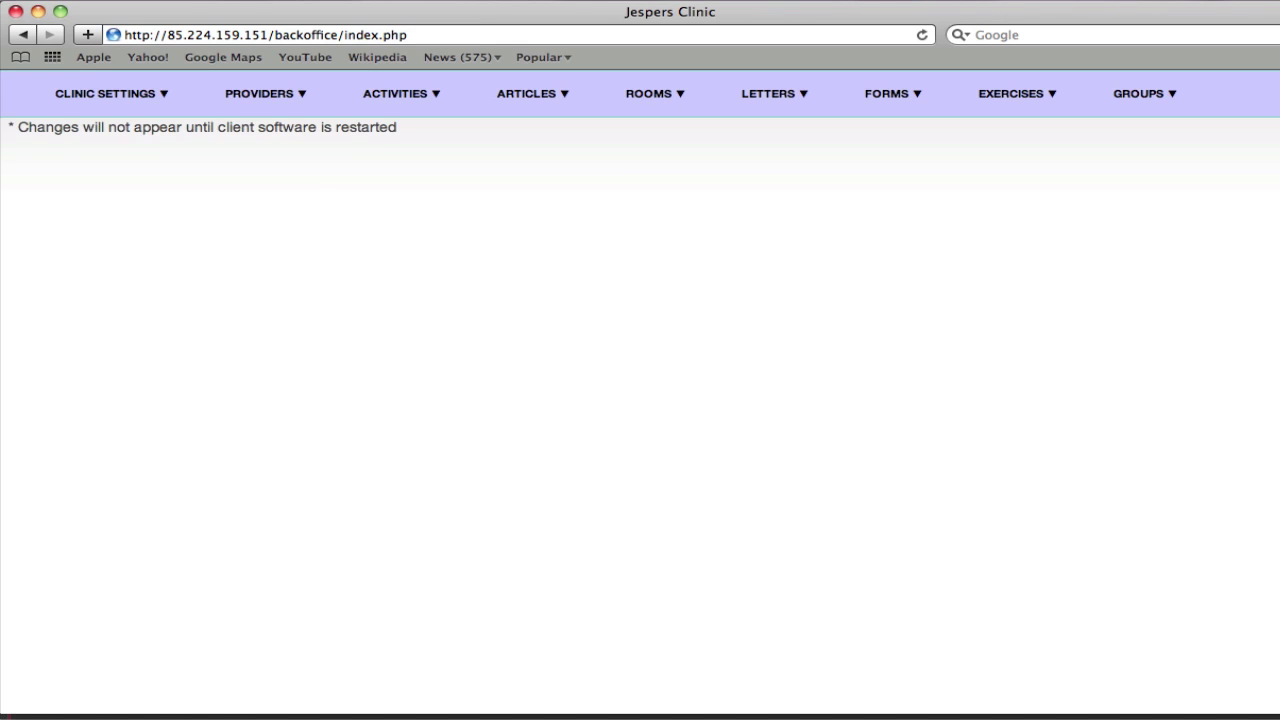
{"action": "mouse_move", "coordinate": [922, 100]}
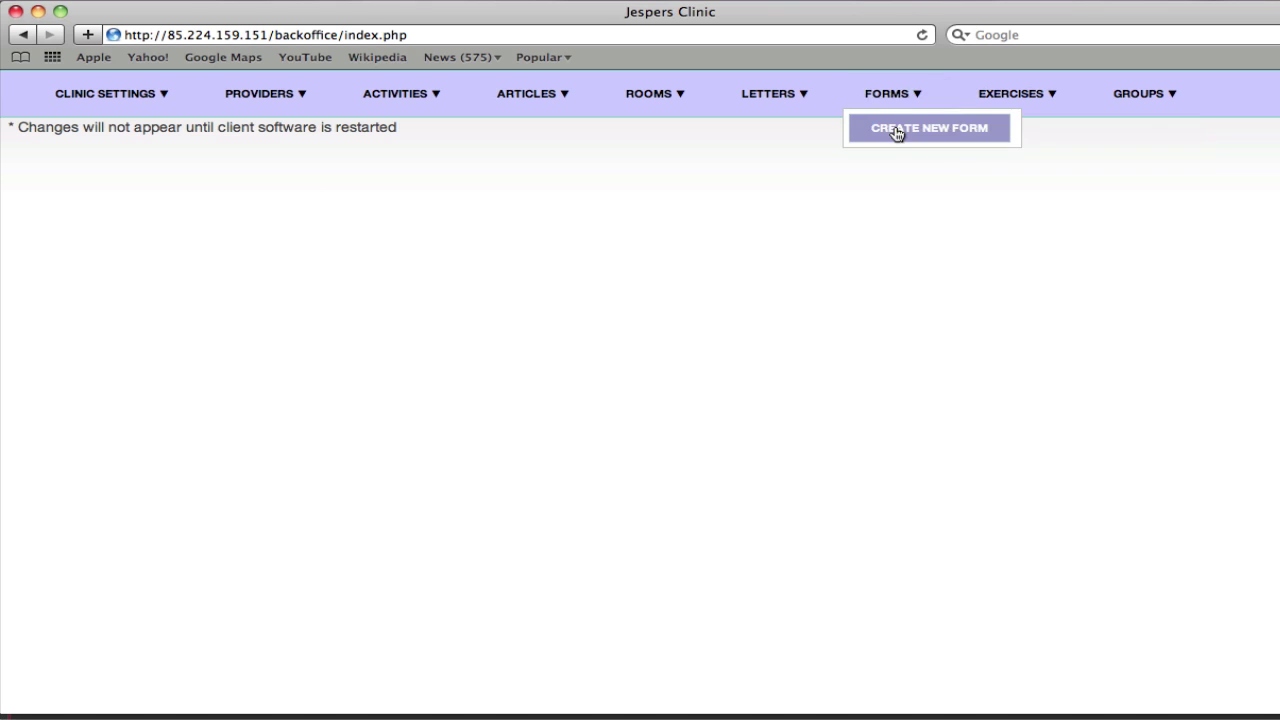
{"action": "left_click", "coordinate": [897, 134]}
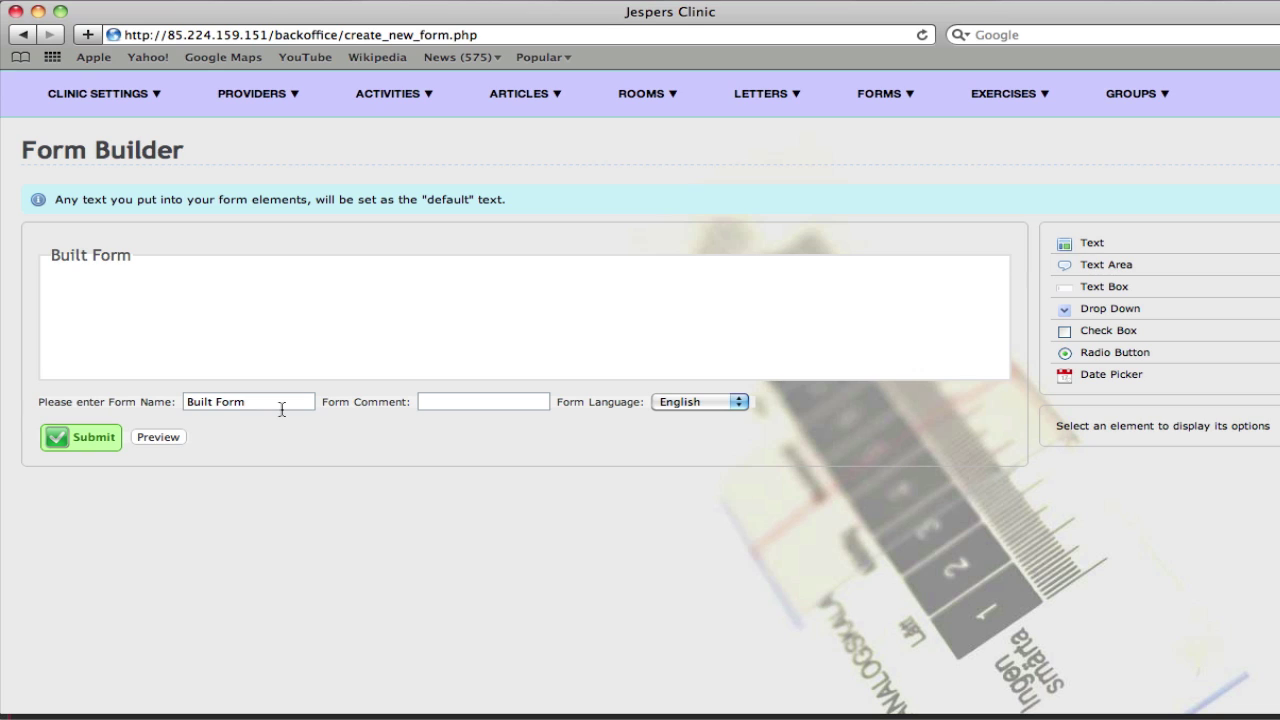
Name the form "Exercise Centre Referral Form".
{"action": "left_click_drag", "start_coordinate": [282, 409], "coordinate": [115, 412]}
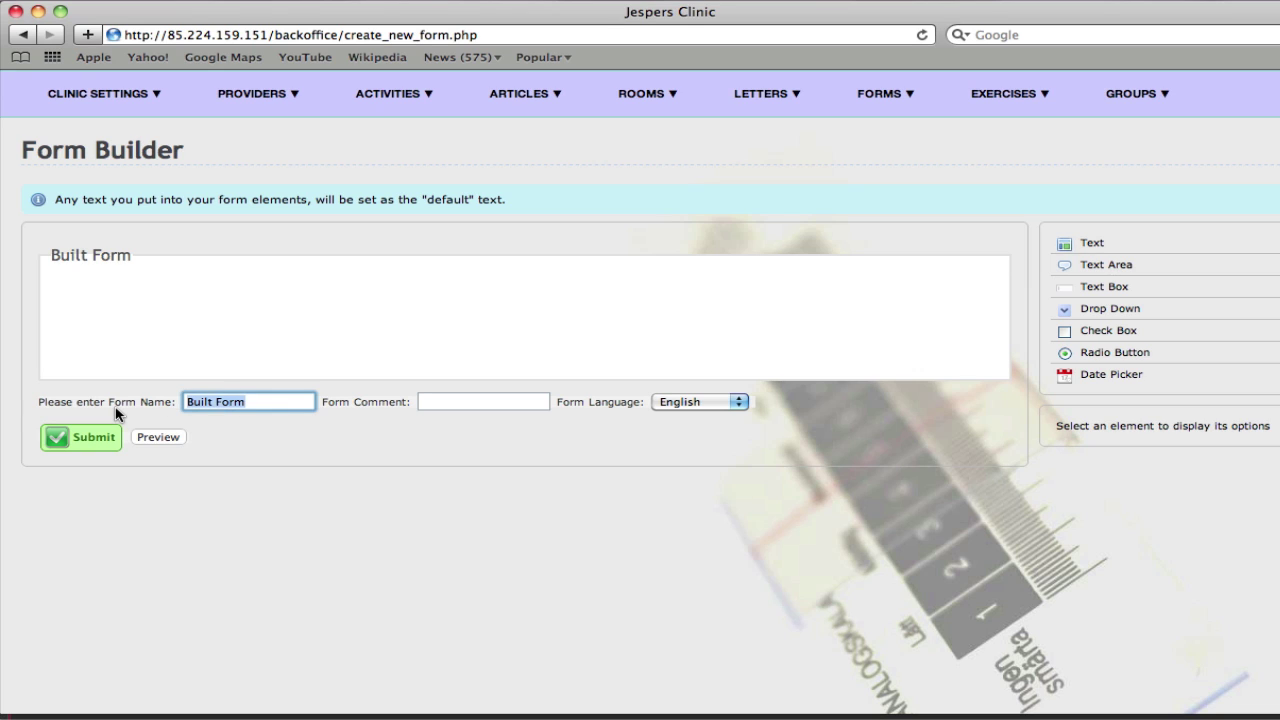
{"action": "type", "text": "Exer"}
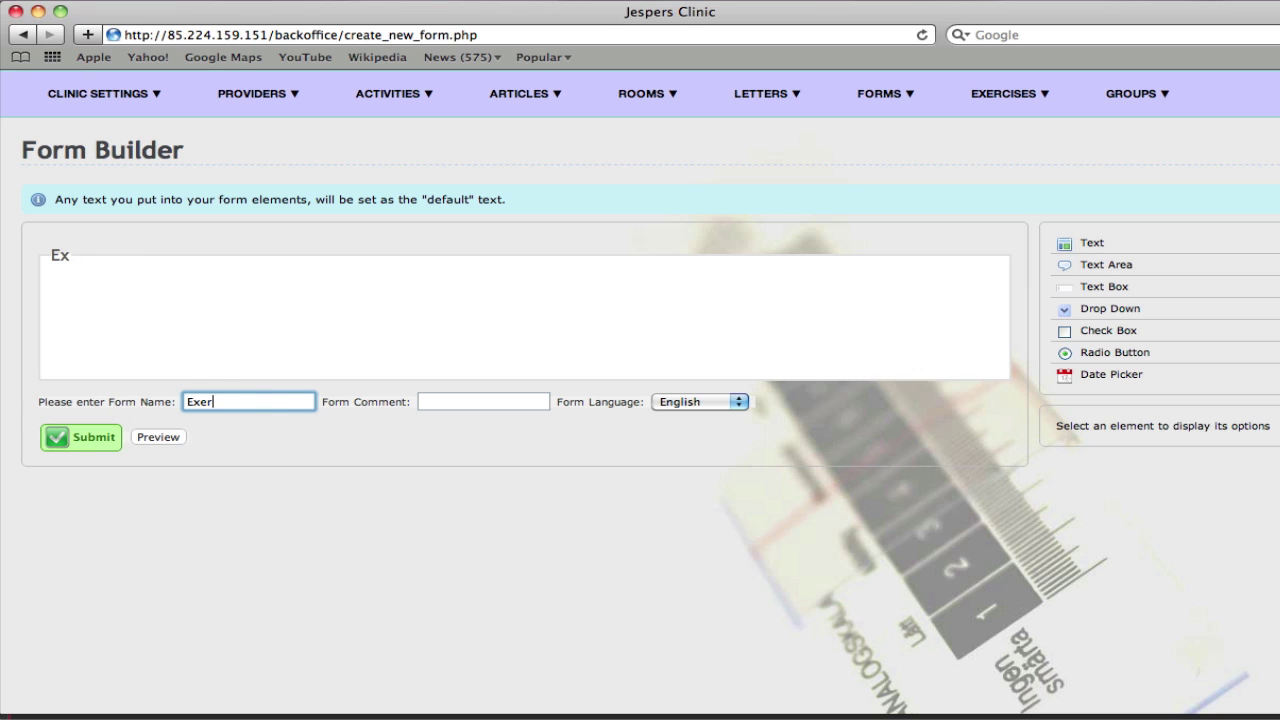
{"action": "type", "text": "cise"}
{"action": "key", "text": "BackSpace"}
{"action": "key", "text": "BackSpace"}
{"action": "key", "text": "BackSpace"}
{"action": "type", "text": "ise "}
{"action": "type", "text": "Centre Refer"}
{"action": "type", "text": "ral Form"}
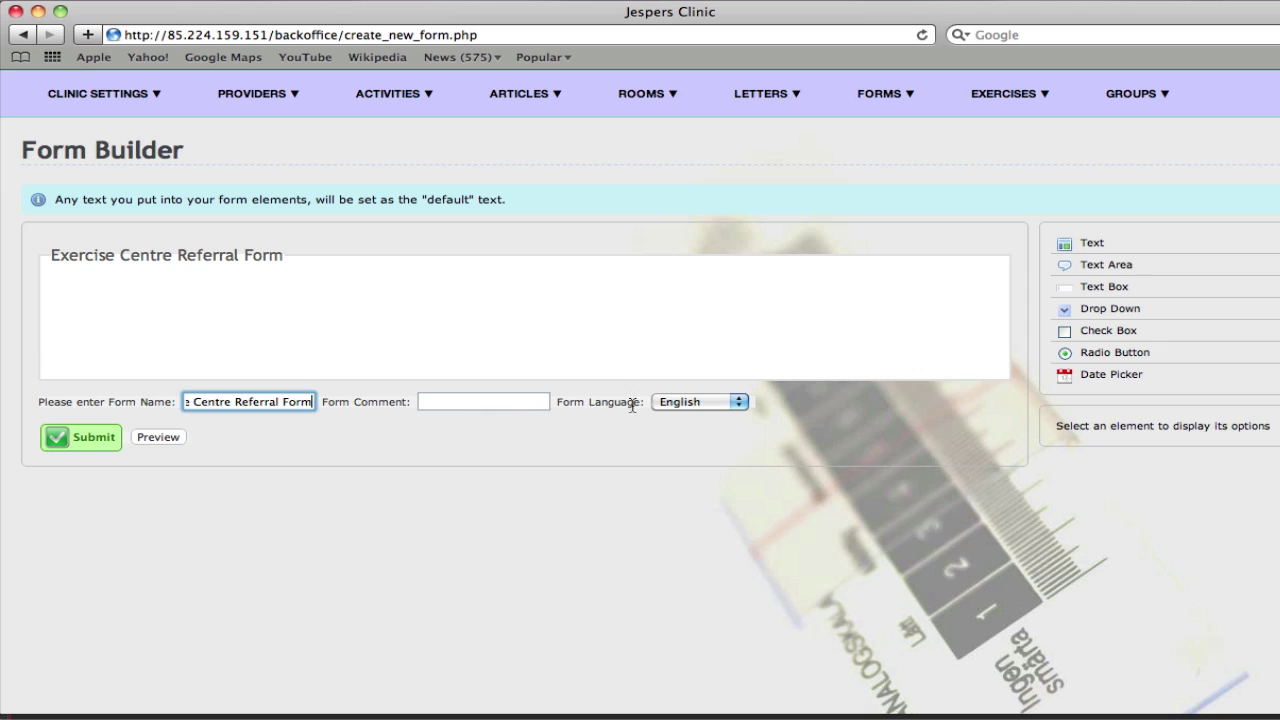
Add a text box element to the form and label it "Diagnosis".
{"action": "left_click", "coordinate": [1070, 290]}
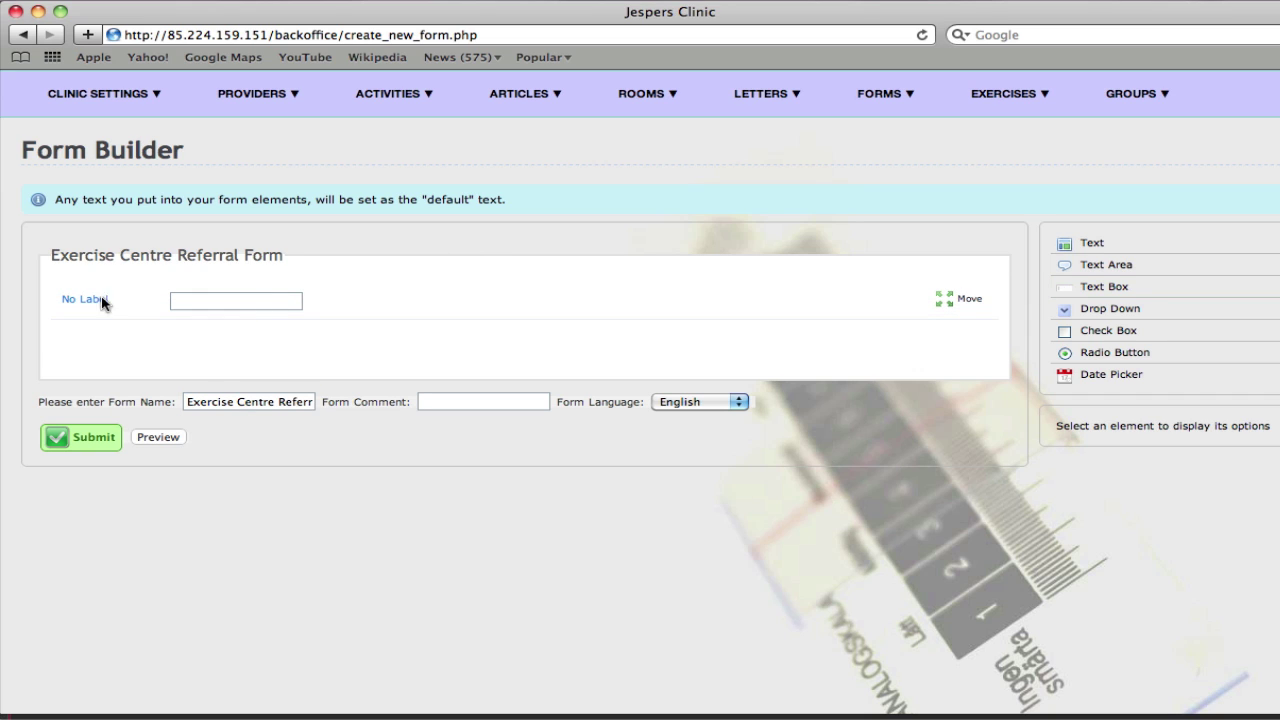
{"action": "left_click", "coordinate": [62, 301]}
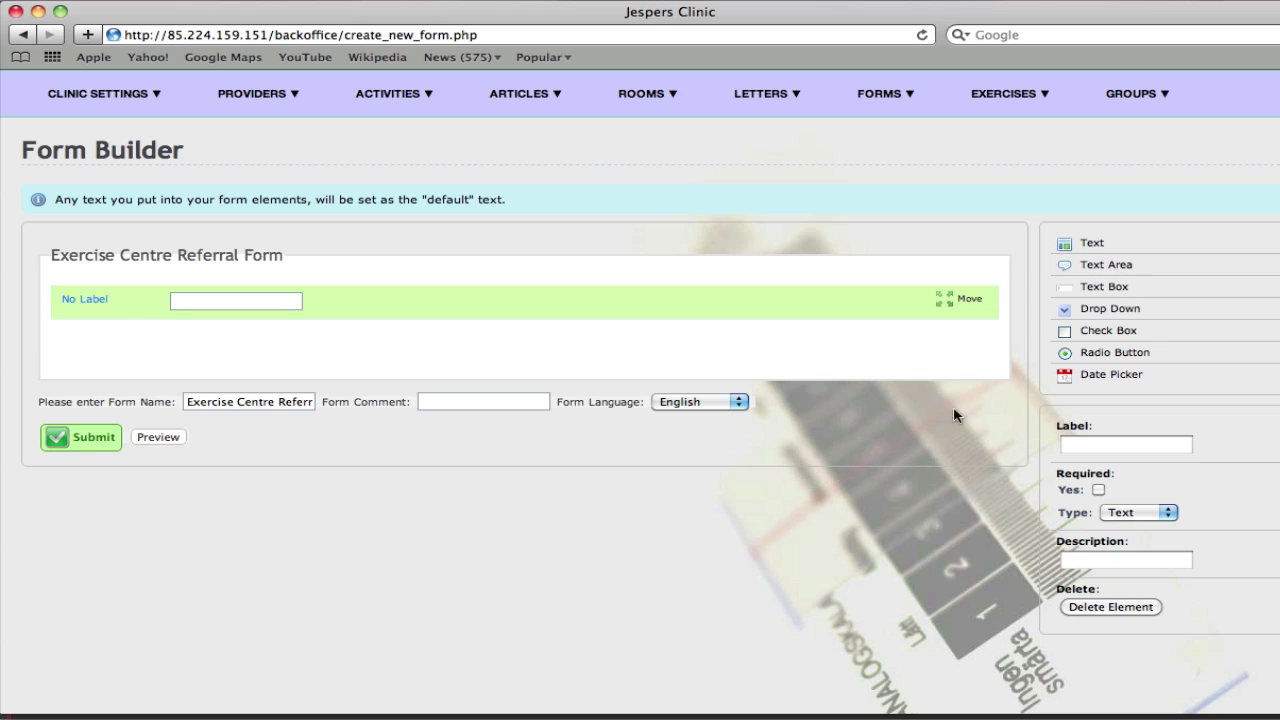
{"action": "left_click", "coordinate": [1104, 442]}
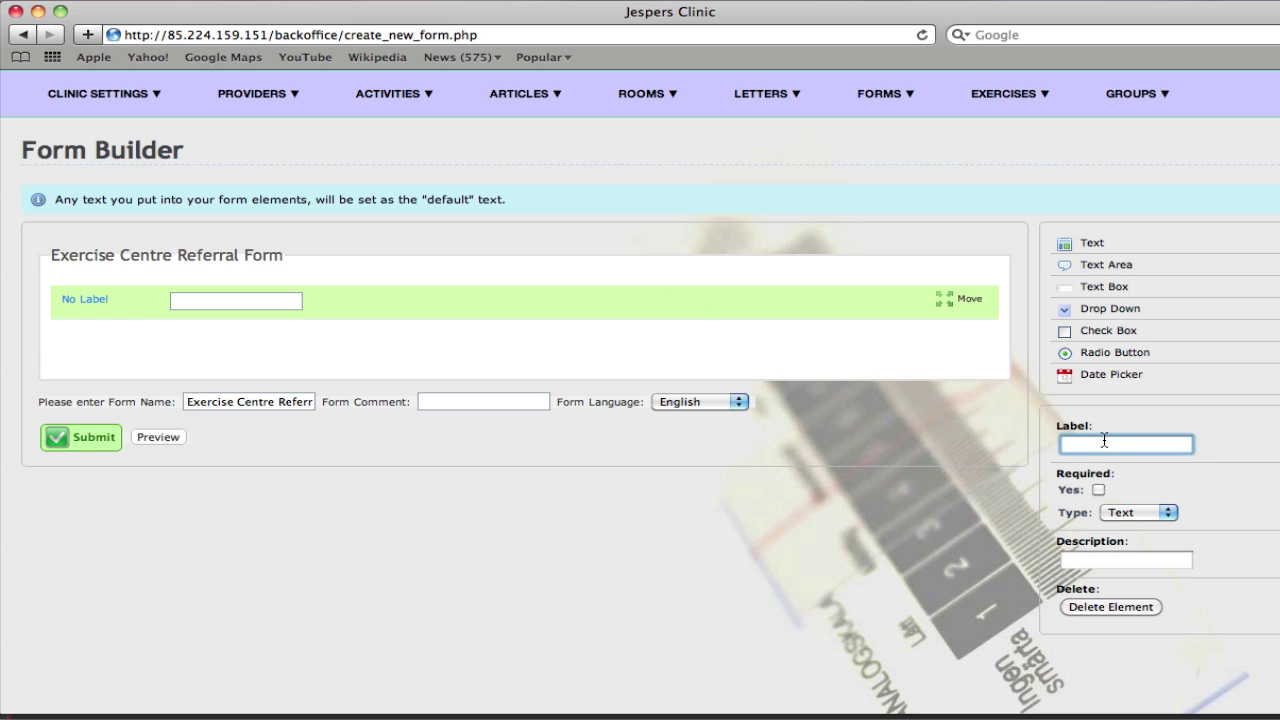
{"action": "type", "text": "Diagnosis"}
Add a second text box element below Diagnosis and label it "Current symptoms".
{"action": "left_click", "coordinate": [1100, 287]}
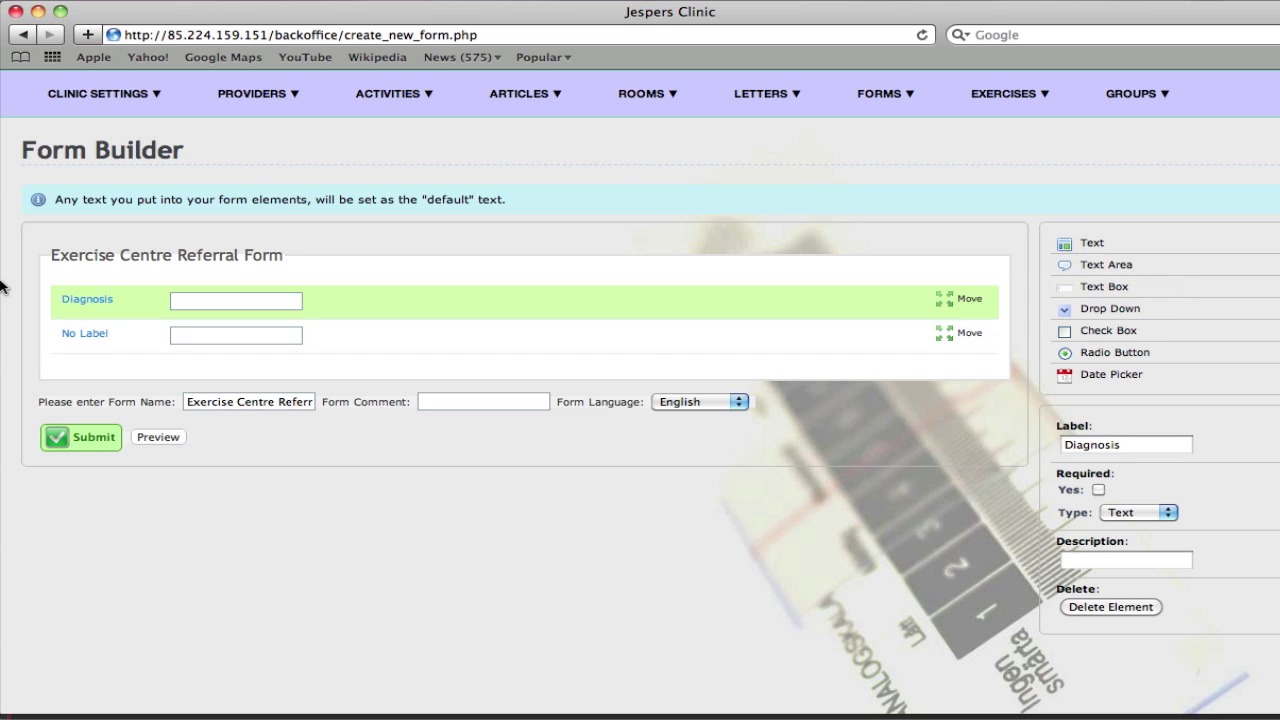
{"action": "left_click", "coordinate": [92, 333]}
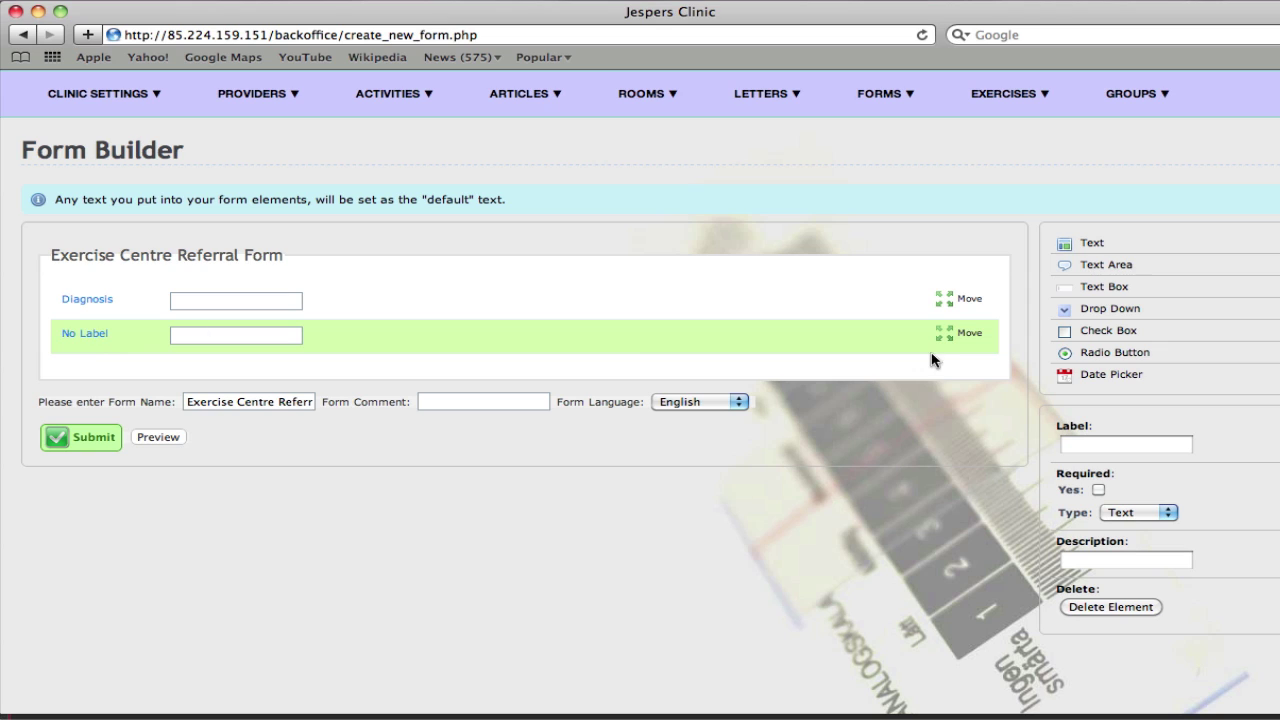
{"action": "left_click", "coordinate": [1140, 448]}
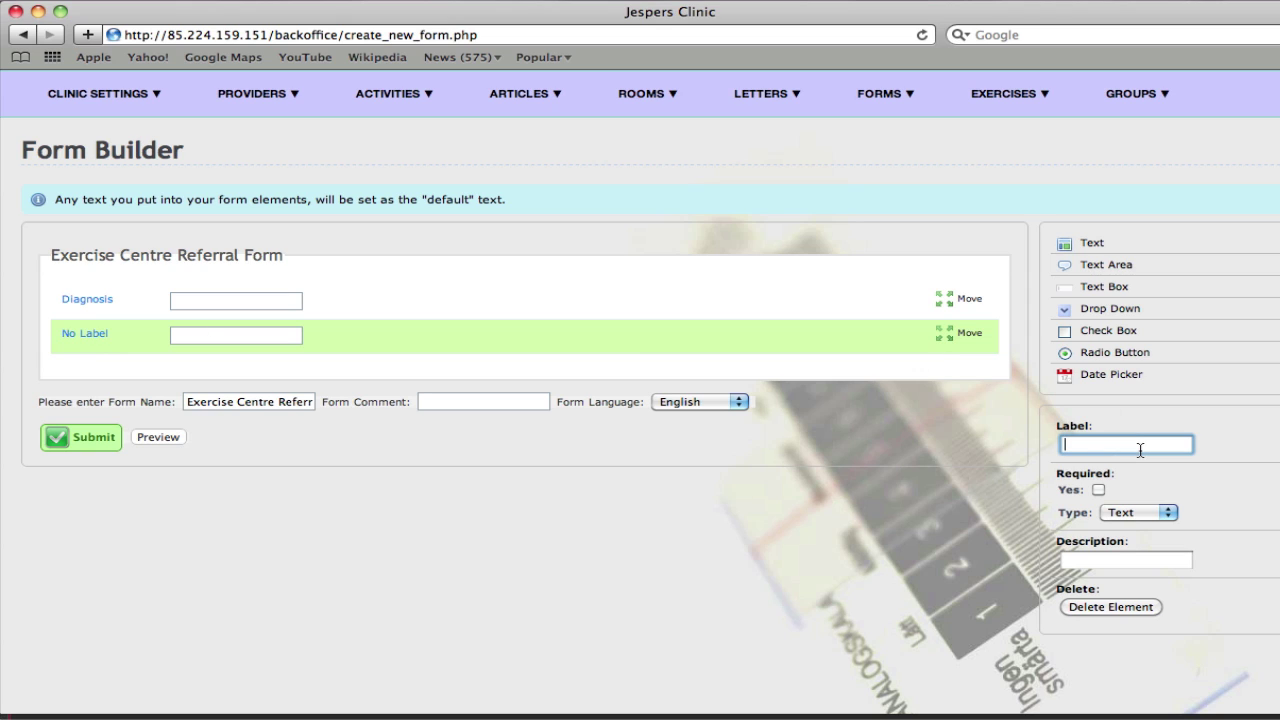
{"action": "type", "text": "Current symptoms"}
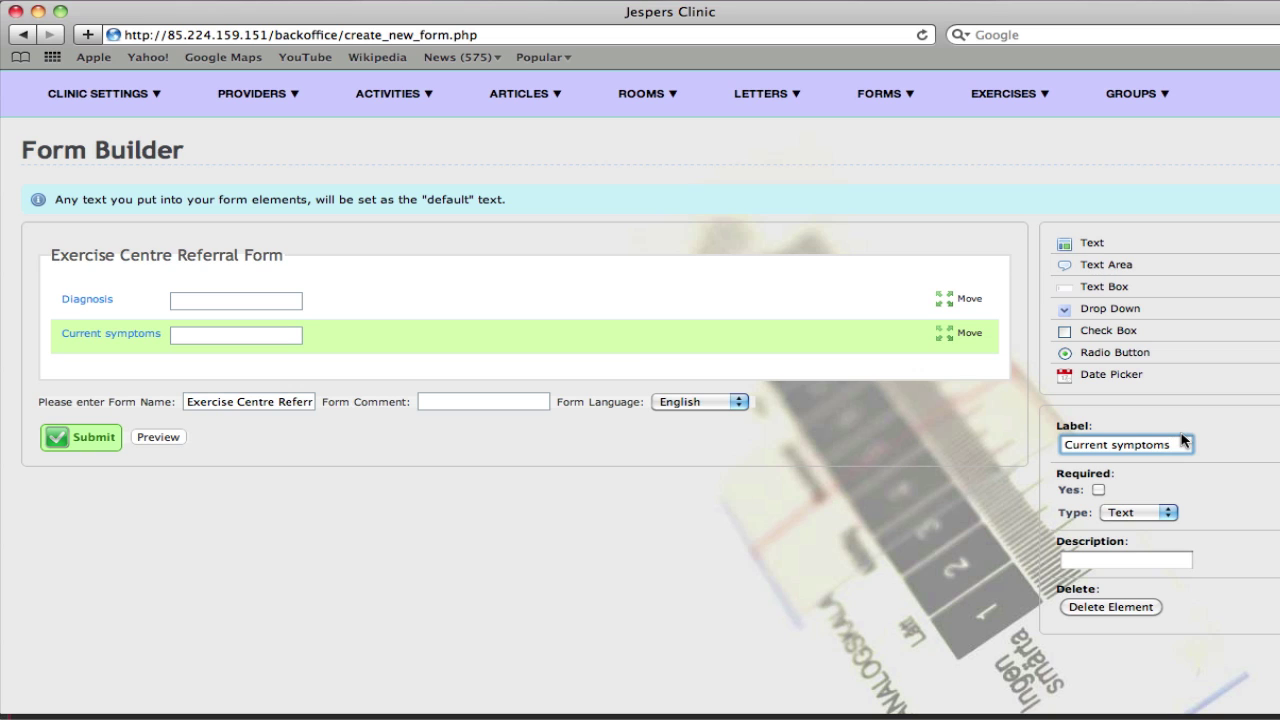
Add a radio button element labelled "Has your GP ever said that you have a heart condition?".
{"action": "left_click", "coordinate": [1097, 355]}
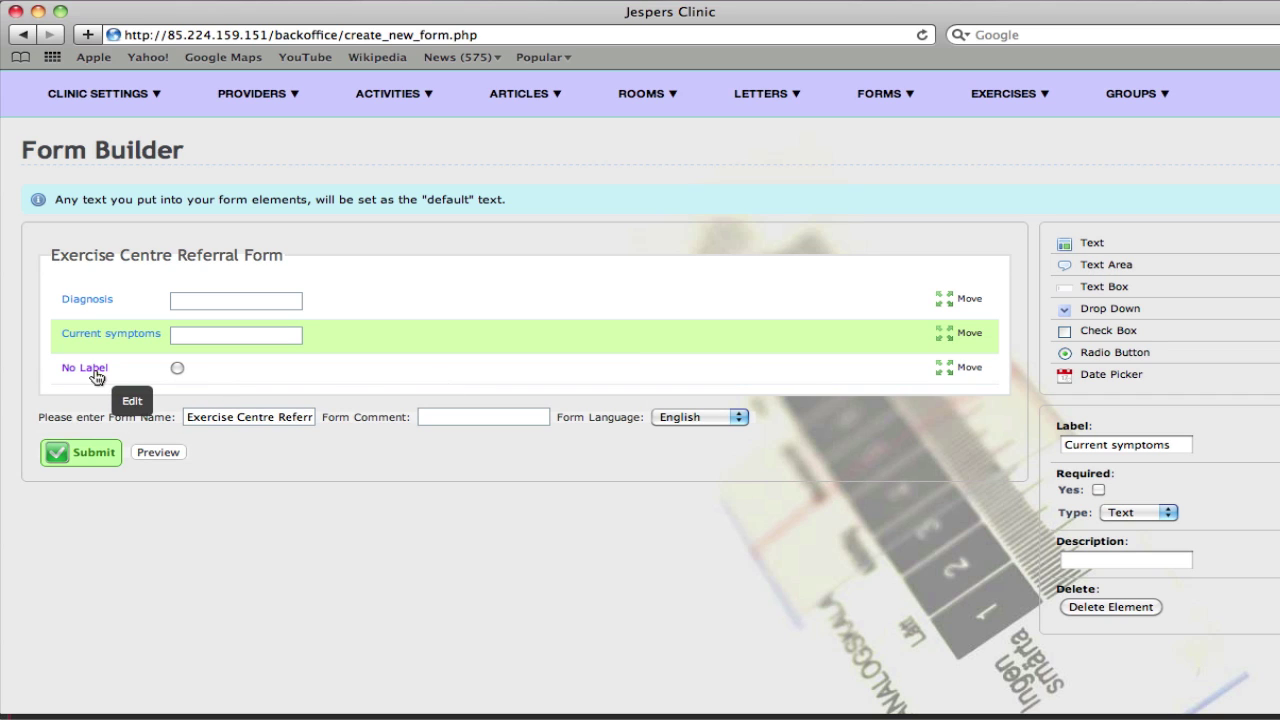
{"action": "left_click", "coordinate": [97, 377]}
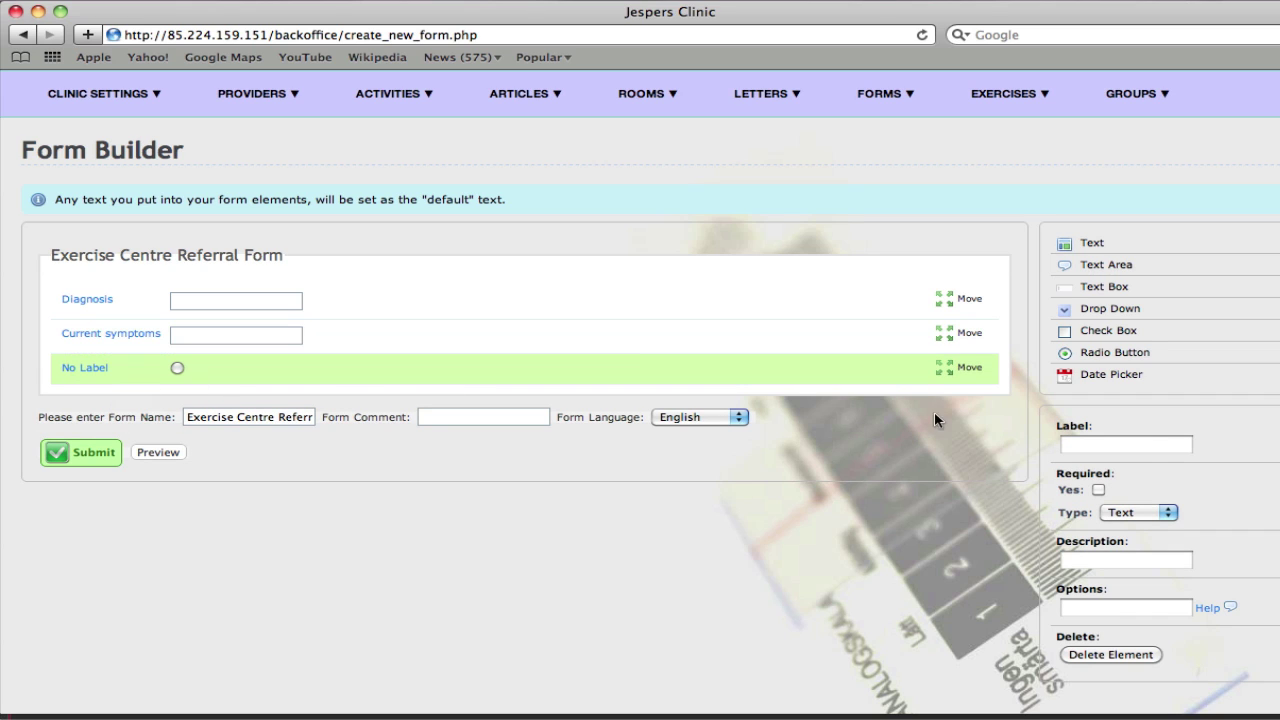
{"action": "left_click", "coordinate": [1185, 444]}
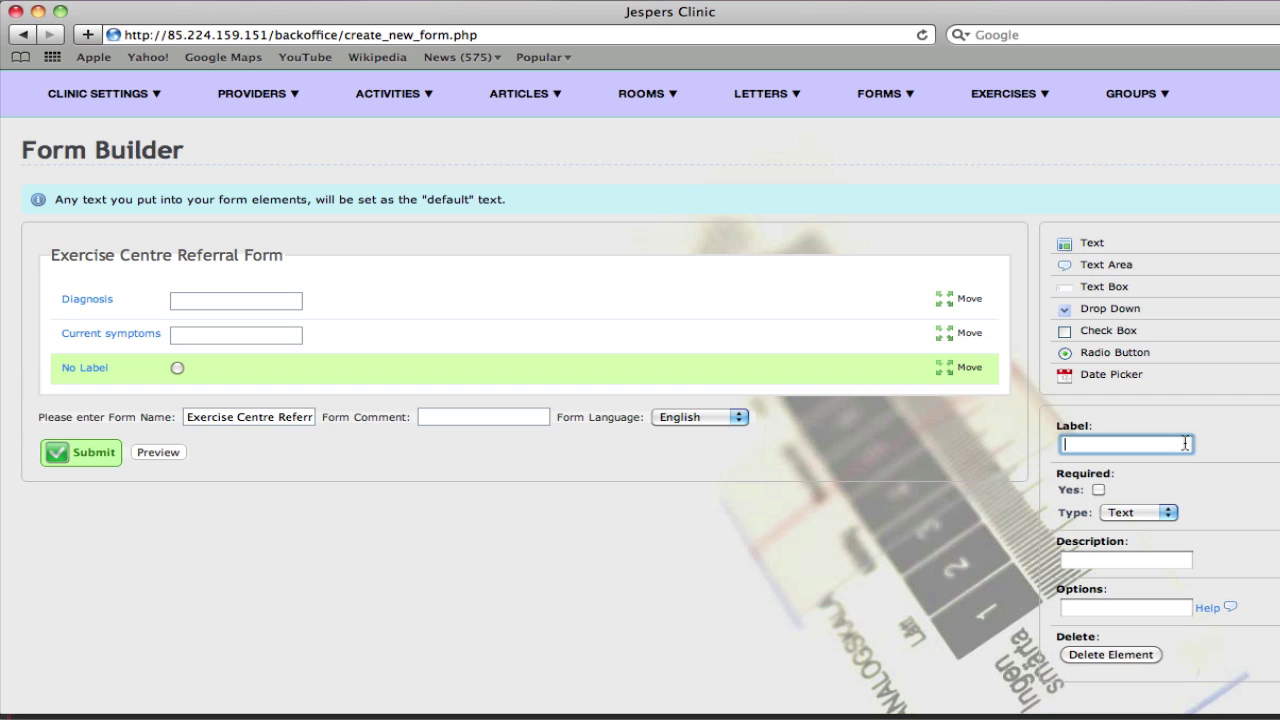
{"action": "type", "text": "Has no"}
{"action": "key", "text": "BackSpace"}
{"action": "key", "text": "BackSpace"}
{"action": "type", "text": "your GP"}
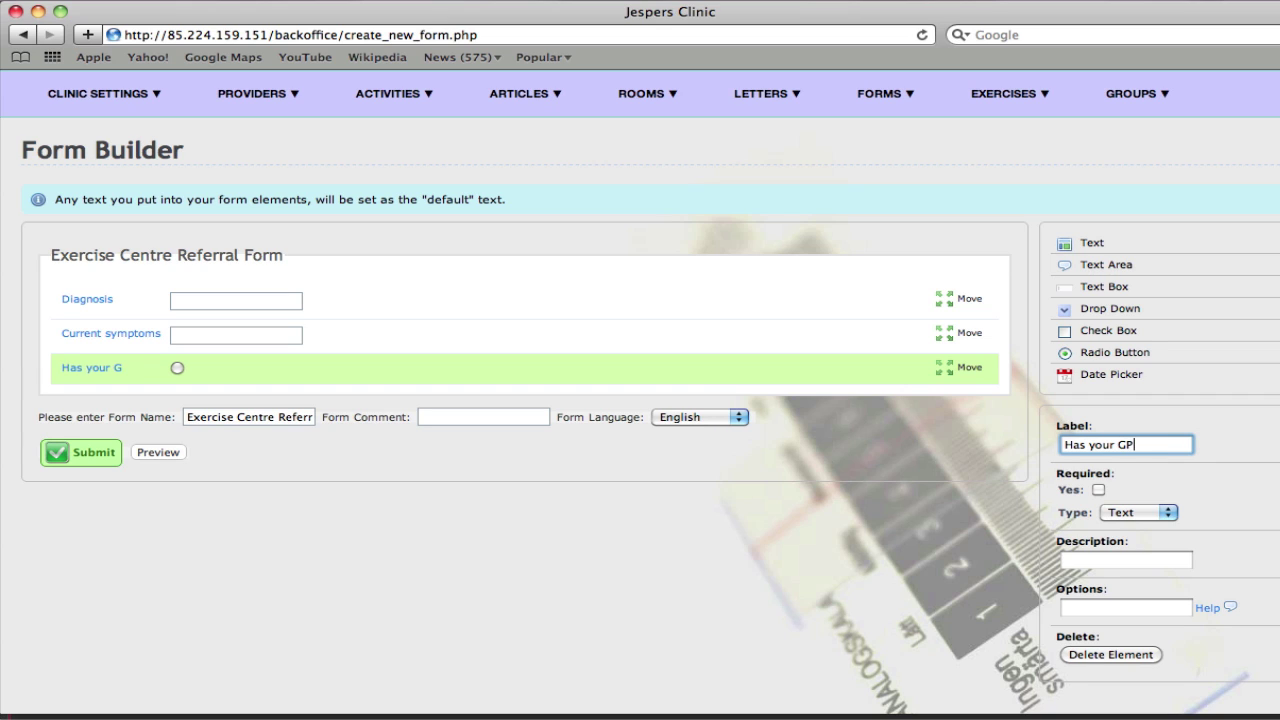
{"action": "type", "text": " ever said that"}
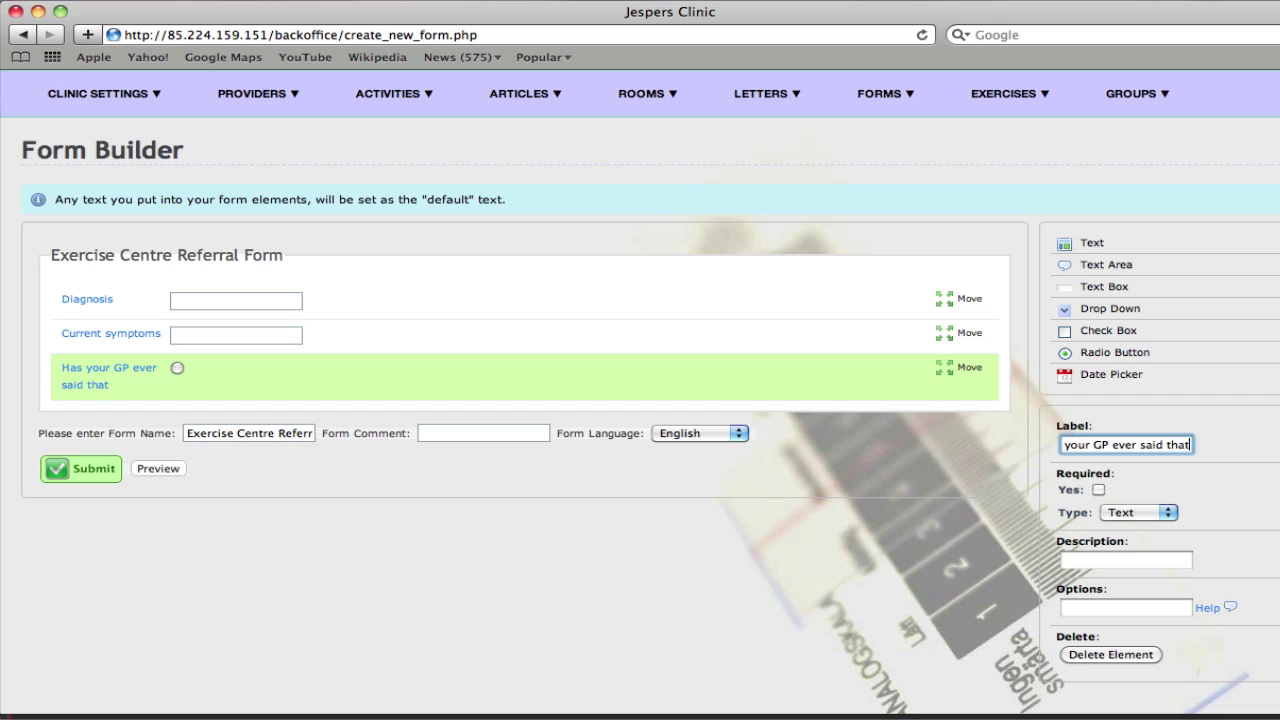
{"action": "type", "text": " you have a hear"}
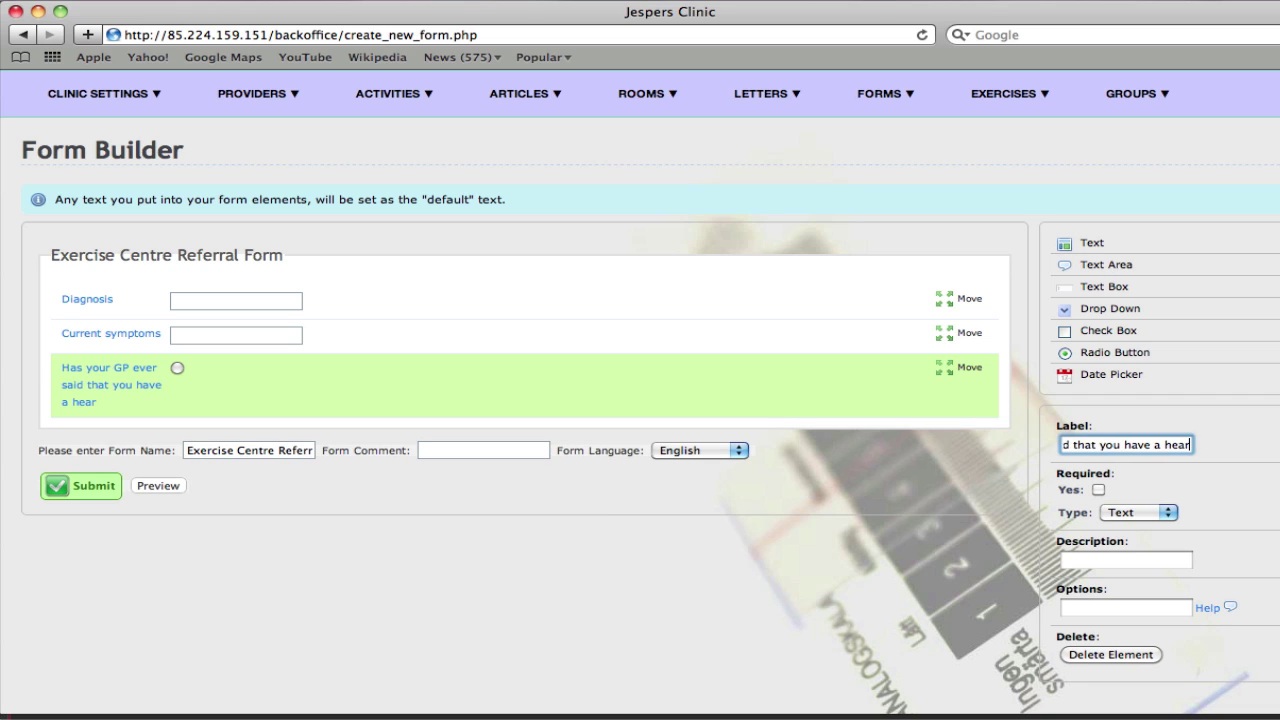
{"action": "type", "text": "t condition?"}
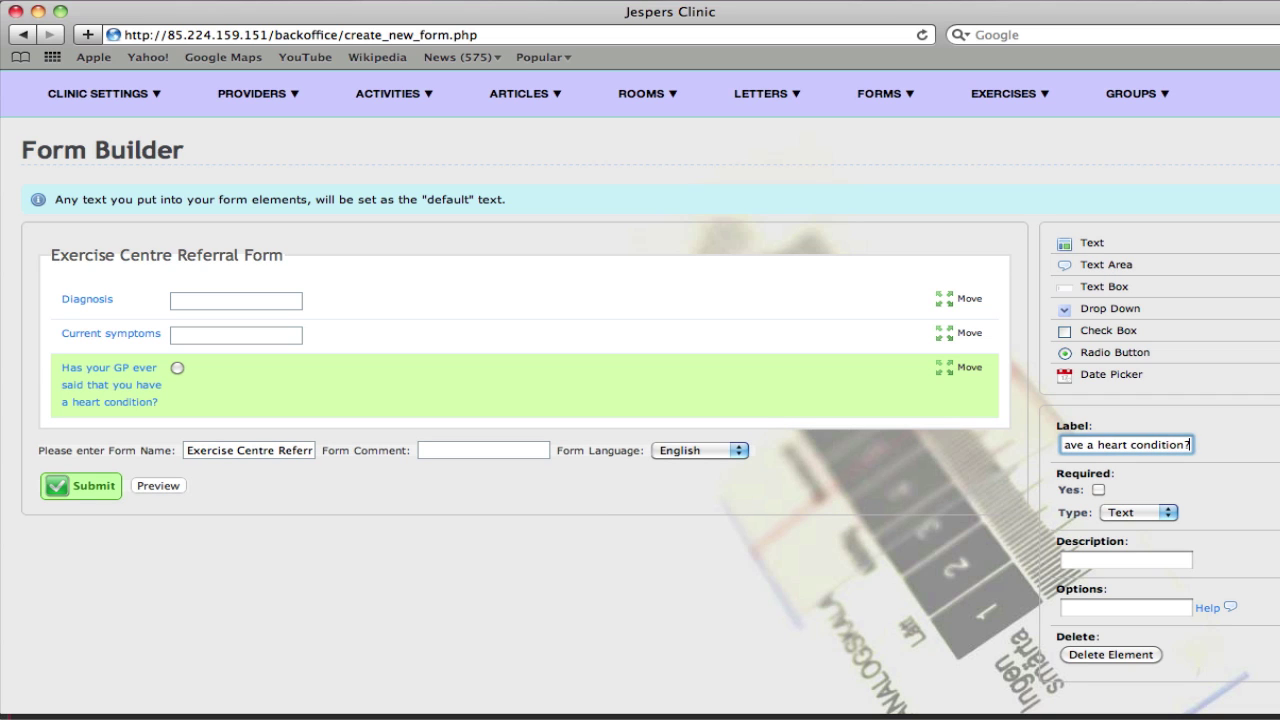
Give the heart condition question the answer options "Yes;No".
{"action": "left_click", "coordinate": [1142, 606]}
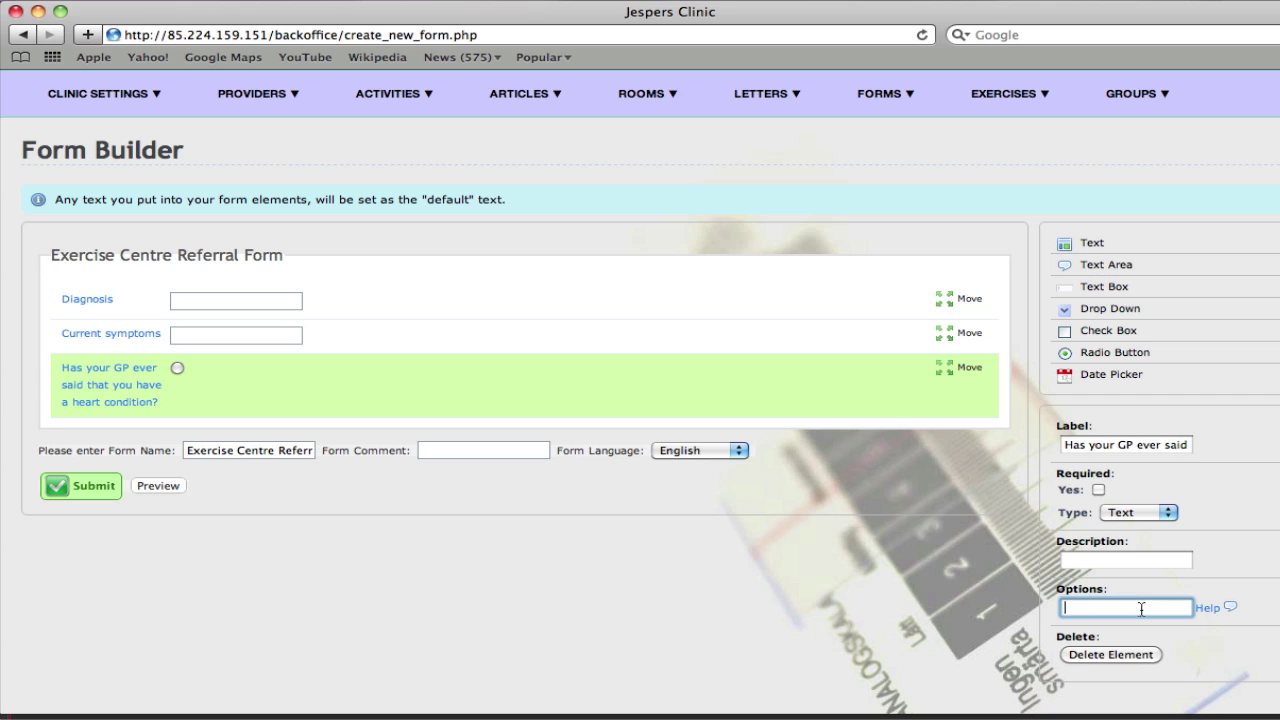
{"action": "mouse_move", "coordinate": [1218, 605]}
{"action": "type", "text": "Yes;No"}
Add another radio button element labelled "Have you been told only do physical activity recommended by your GP?".
{"action": "left_click", "coordinate": [1112, 355]}
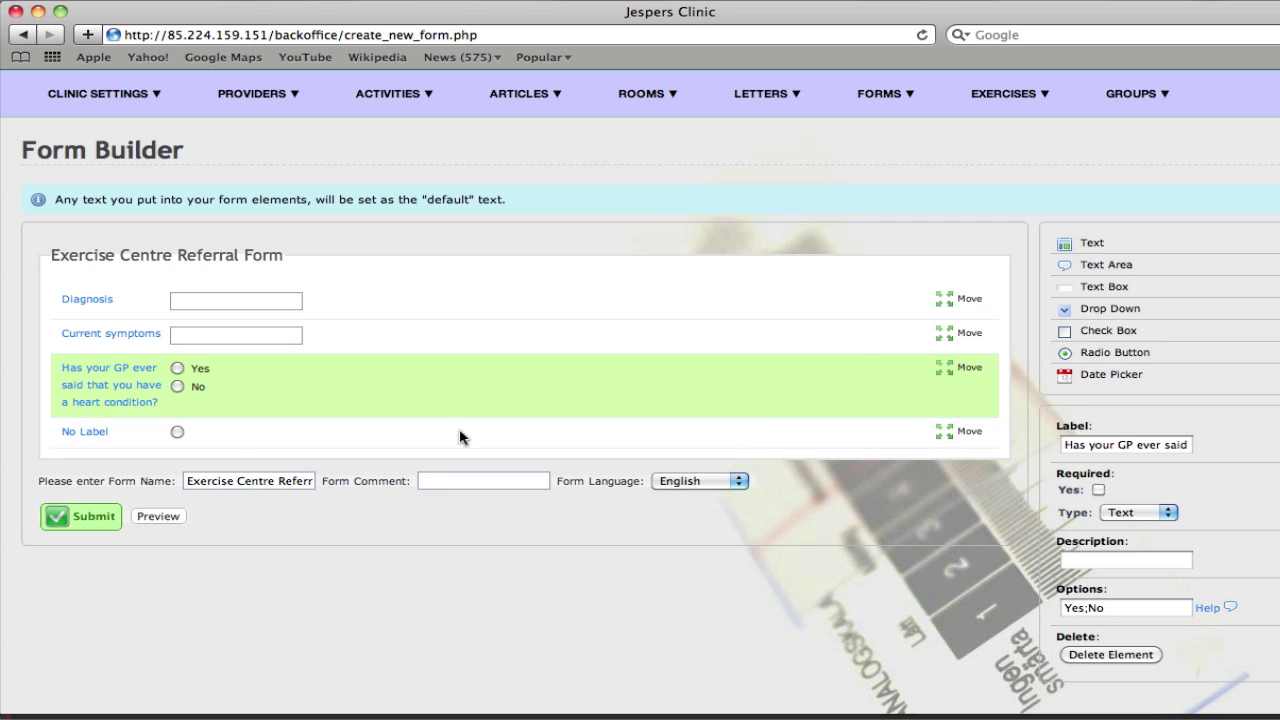
{"action": "left_click", "coordinate": [69, 433]}
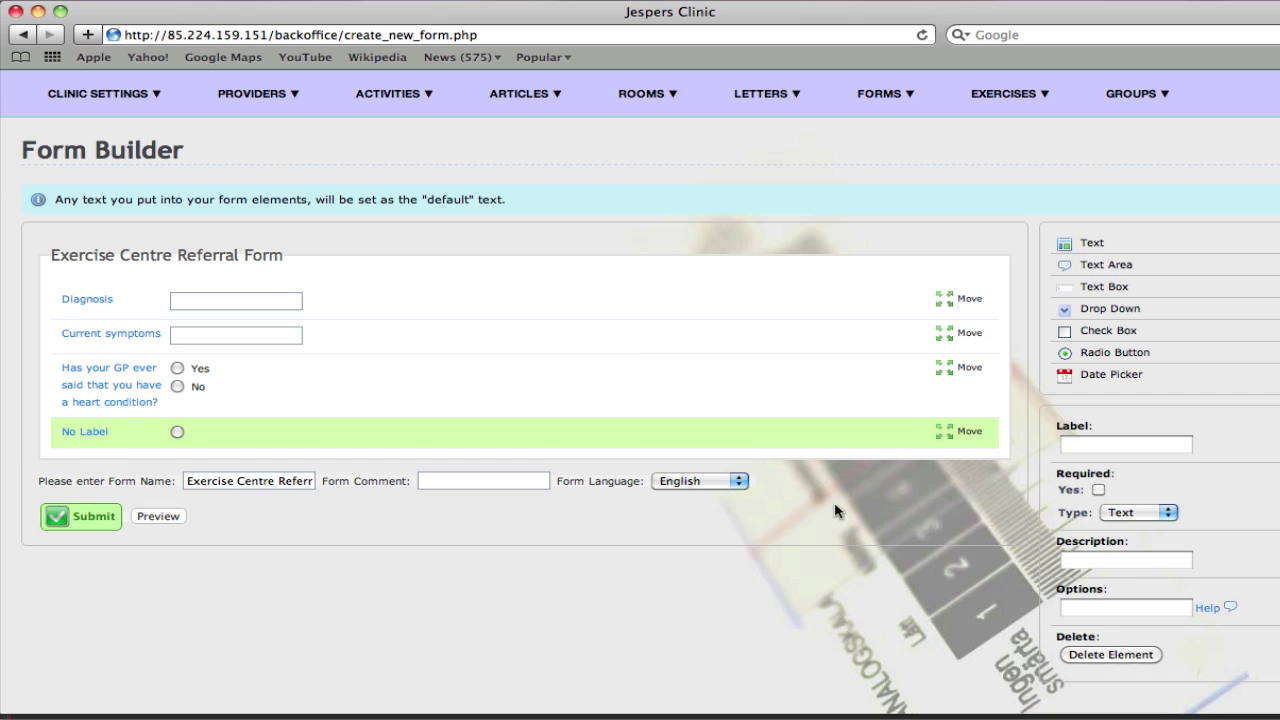
{"action": "left_click", "coordinate": [1158, 446]}
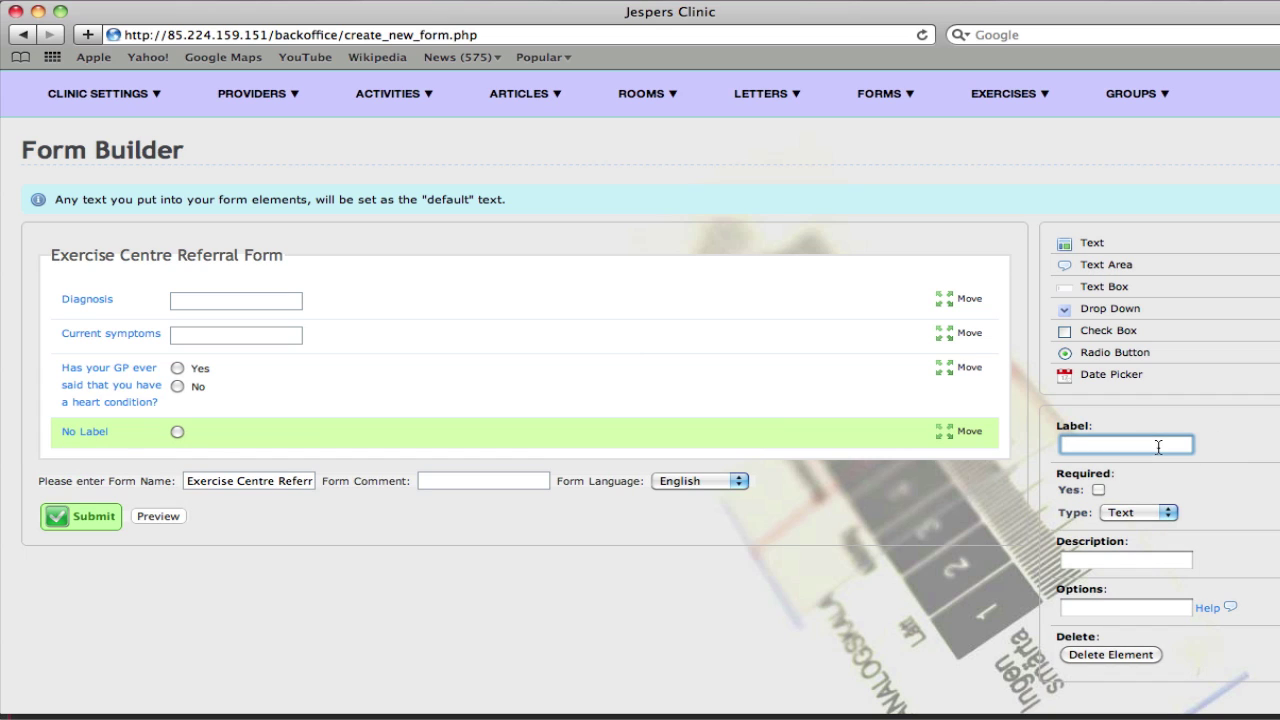
{"action": "type", "text": "Have you been told"}
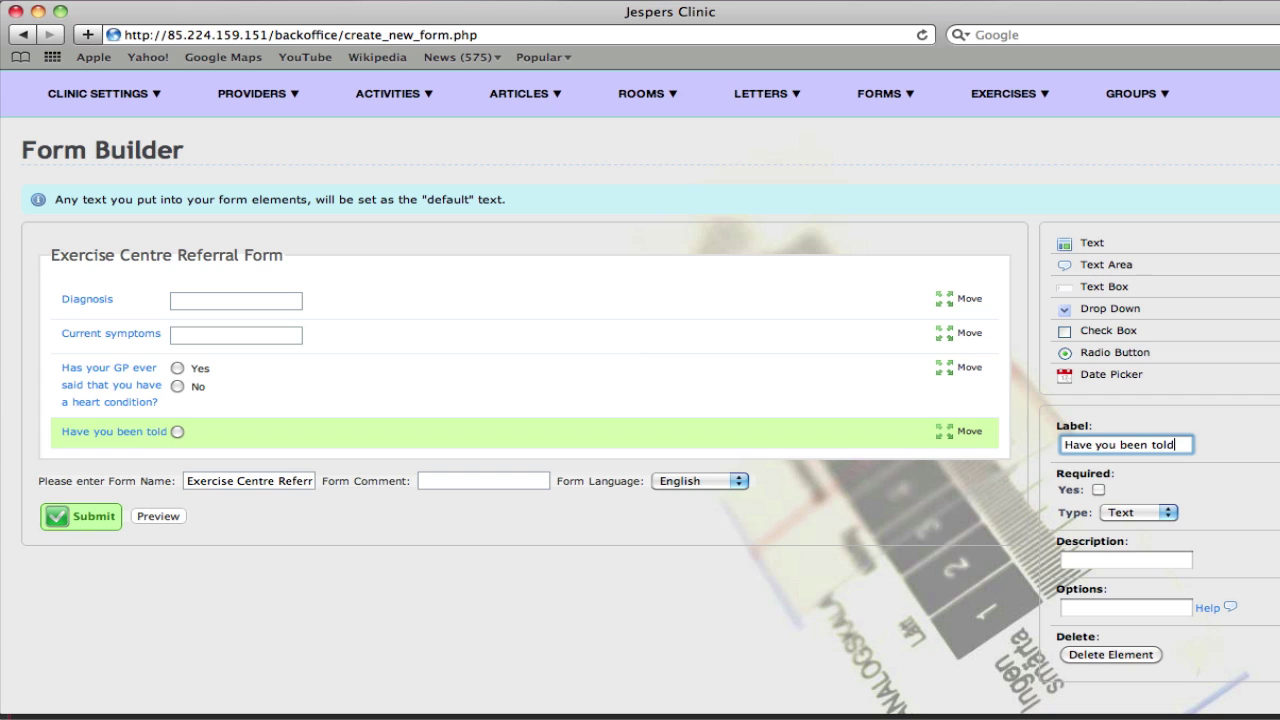
{"action": "type", "text": " on"}
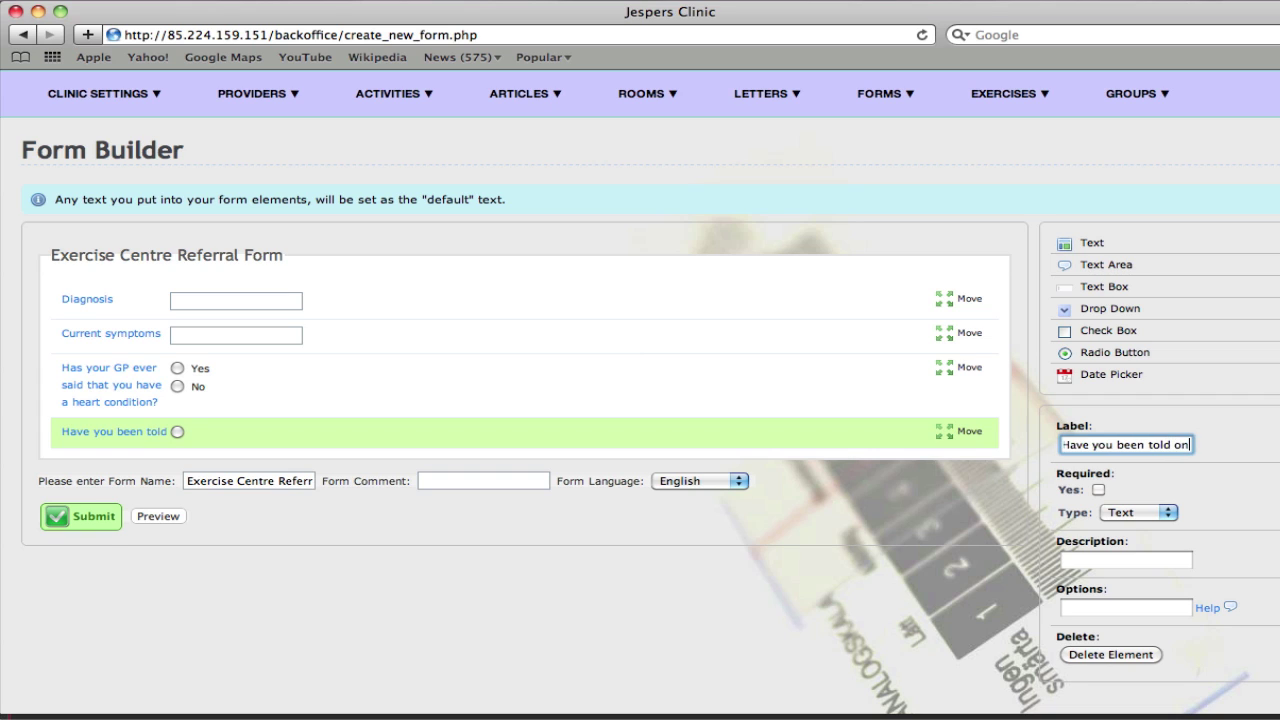
{"action": "type", "text": "ly do physica"}
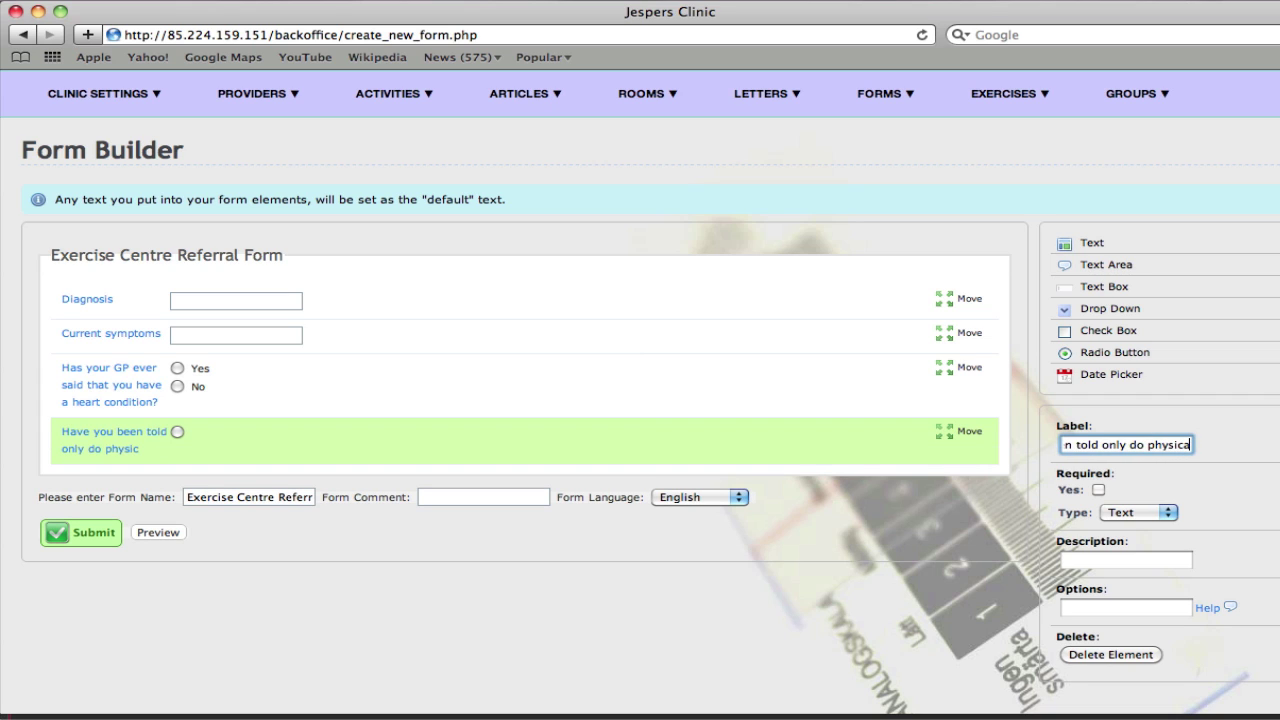
{"action": "type", "text": "l activi"}
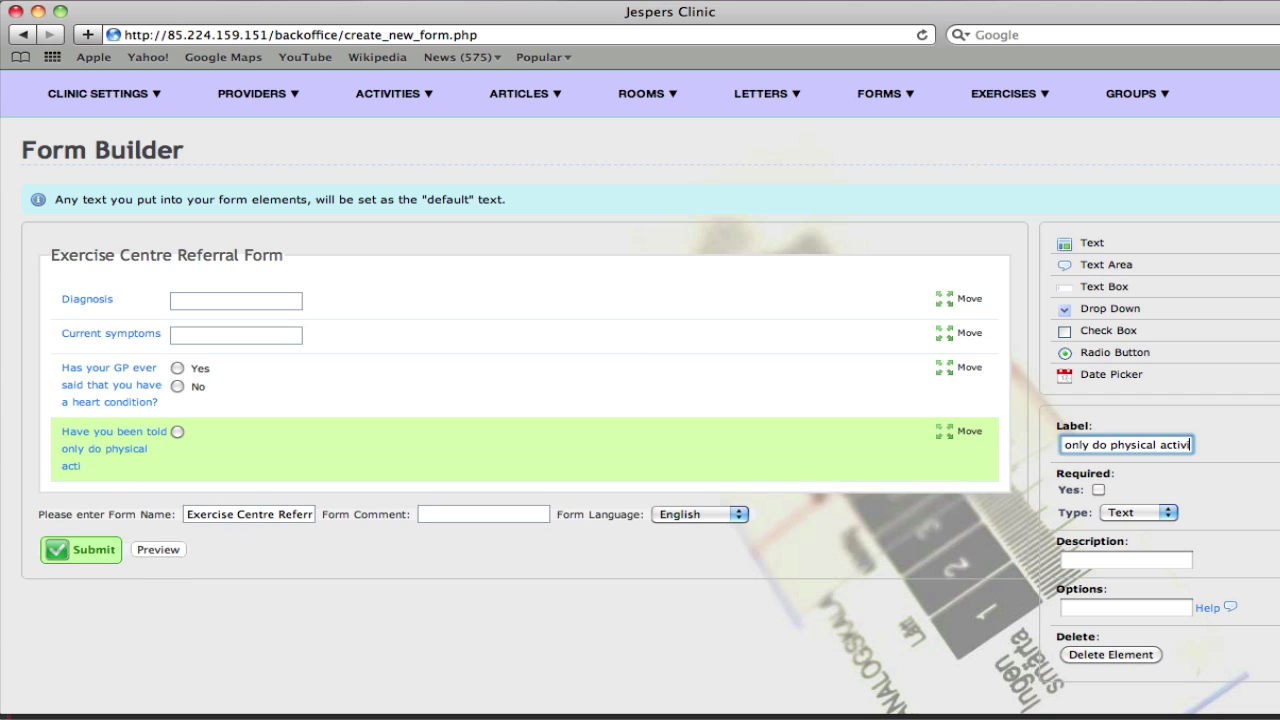
{"action": "type", "text": "ty recommene"}
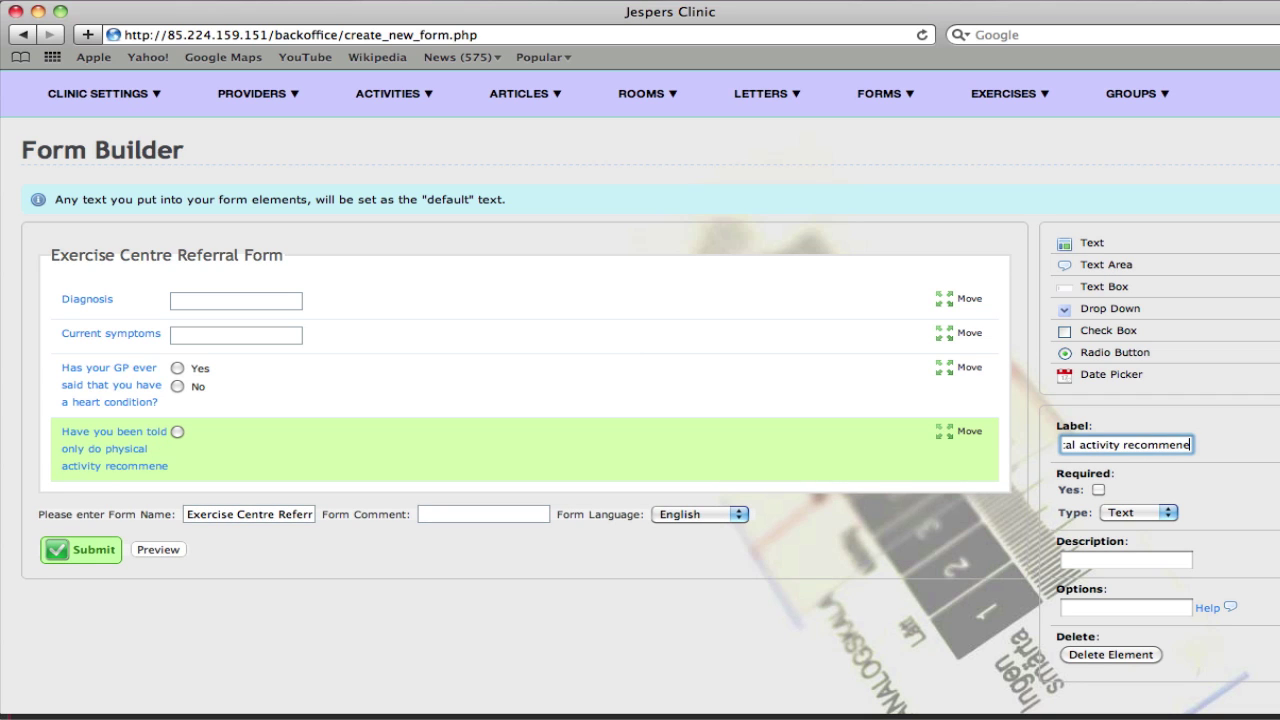
{"action": "key", "text": "BackSpace"}
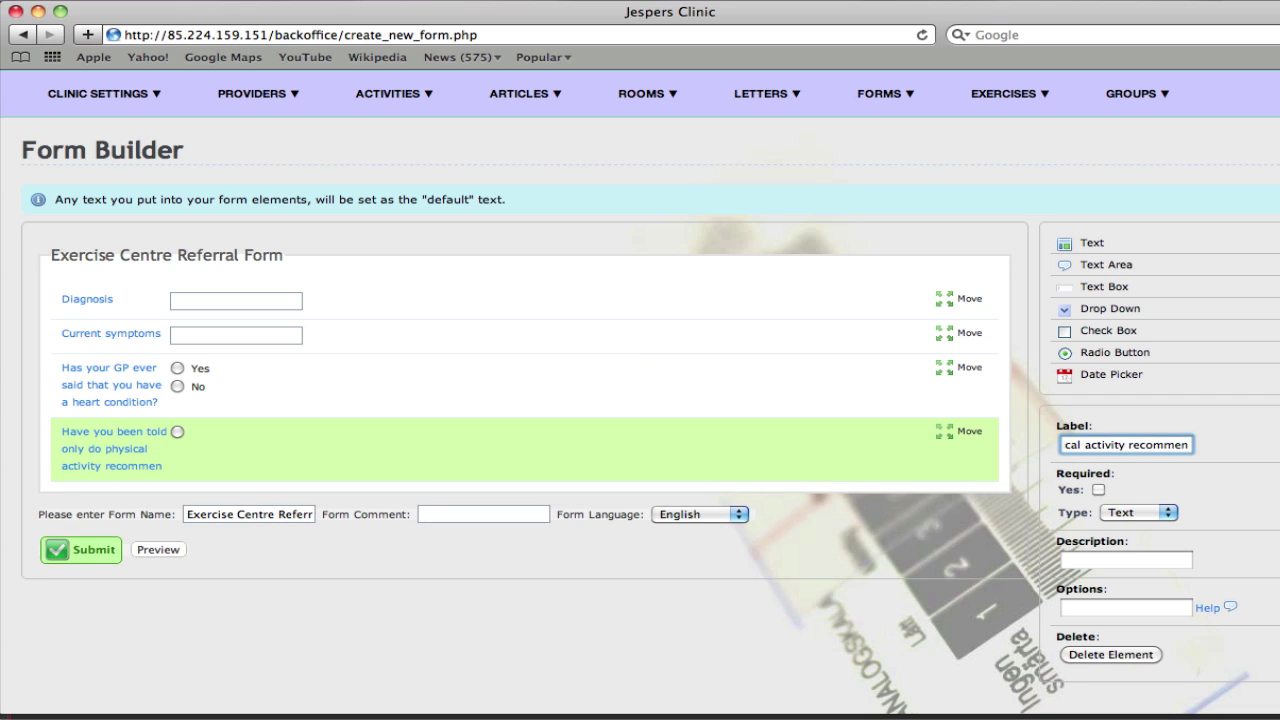
{"action": "type", "text": "ded by your GP?"}
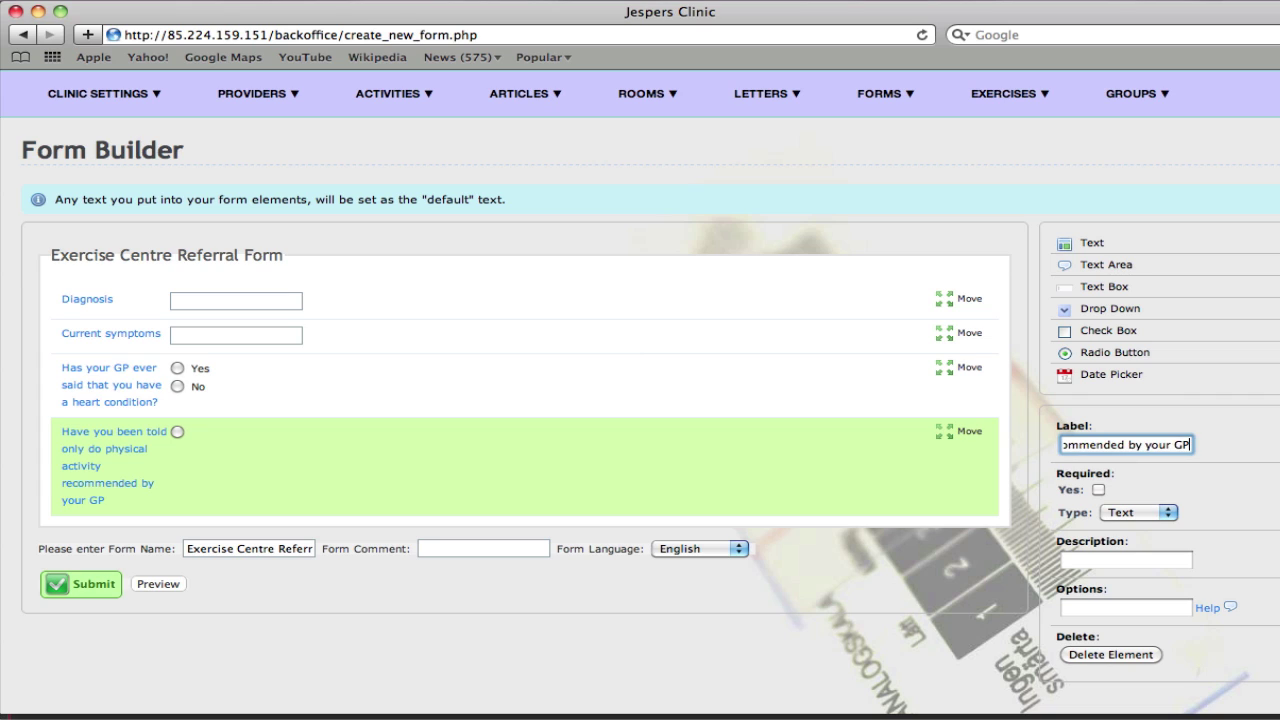
Give the physical activity question the answer options "Yes;No".
{"action": "left_click", "coordinate": [1158, 607]}
{"action": "type", "text": "Yes"}
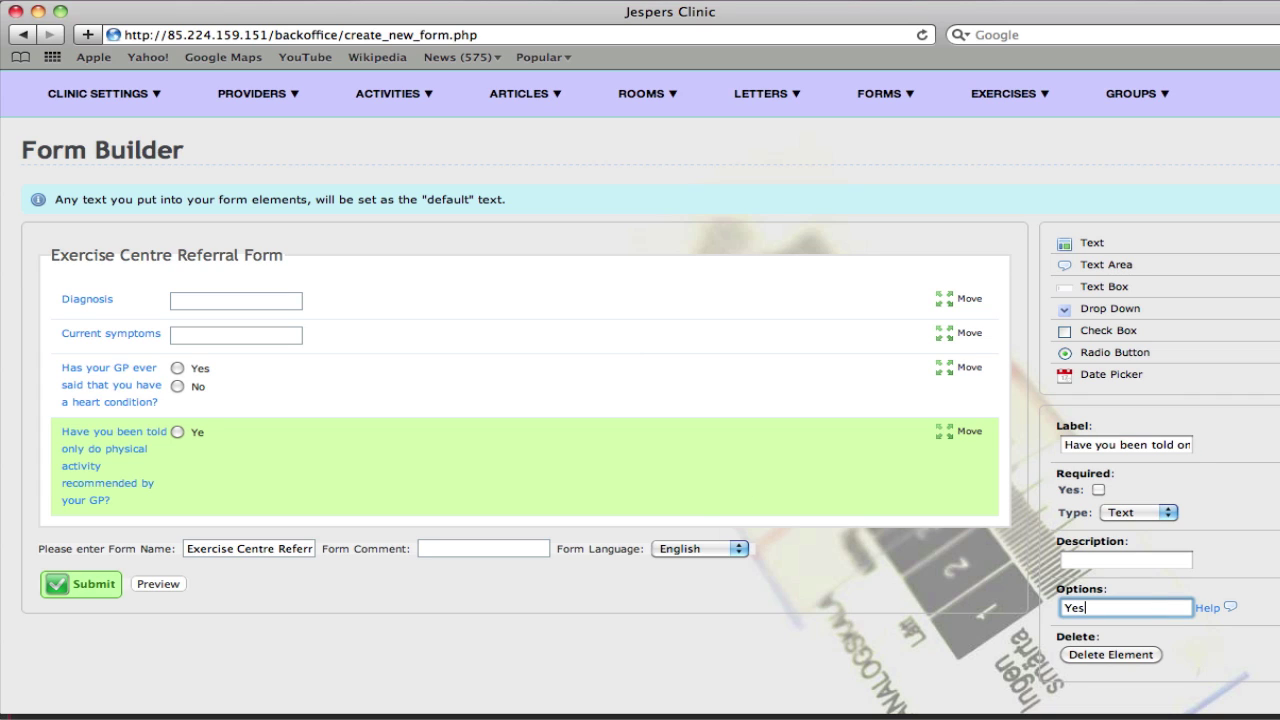
{"action": "type", "text": ";No"}
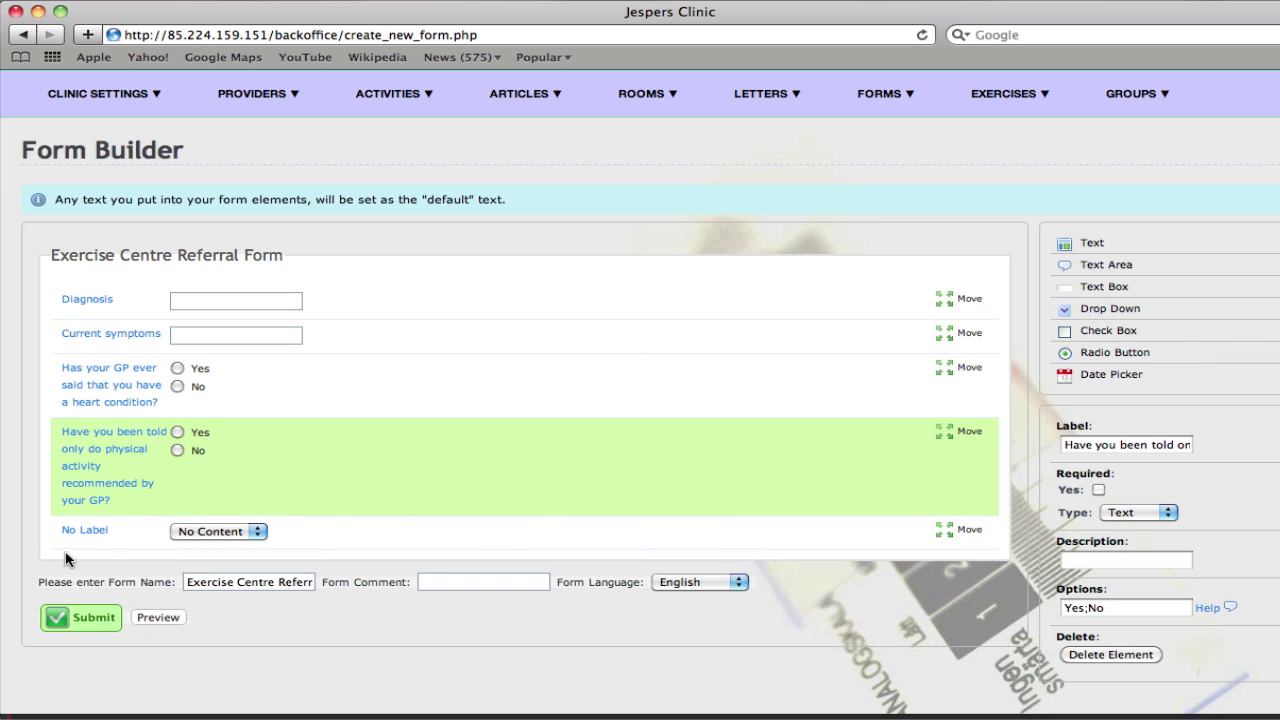
Label the unlabelled drop down element "How mich has your pain interfered with ADL's?".
{"action": "left_click", "coordinate": [84, 533]}
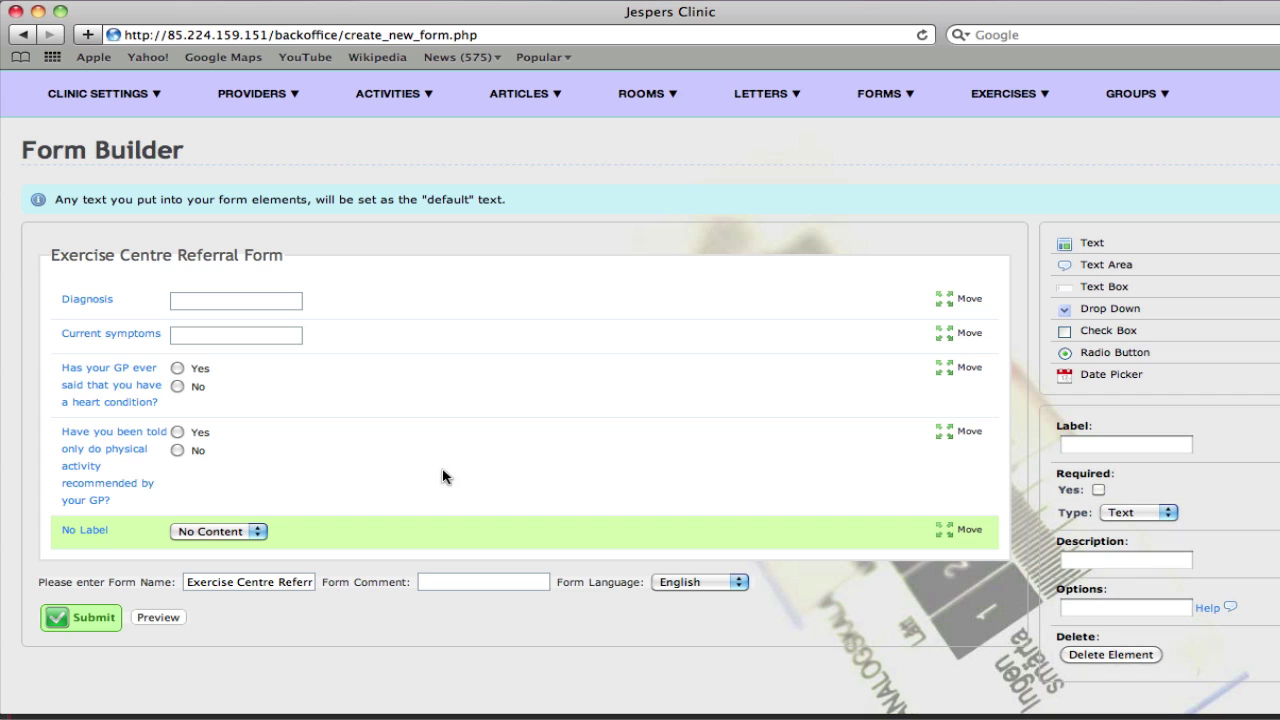
{"action": "left_click", "coordinate": [1089, 447]}
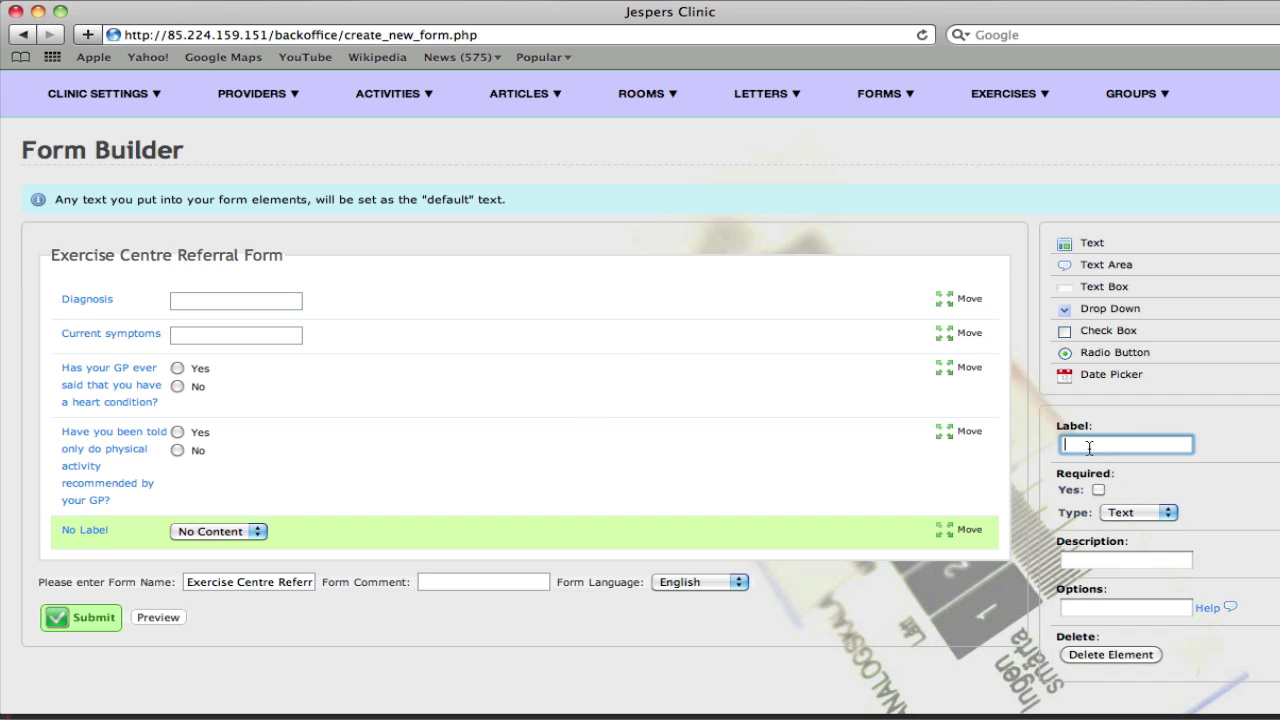
{"action": "type", "text": "How mich has you"}
{"action": "type", "text": "r pain"}
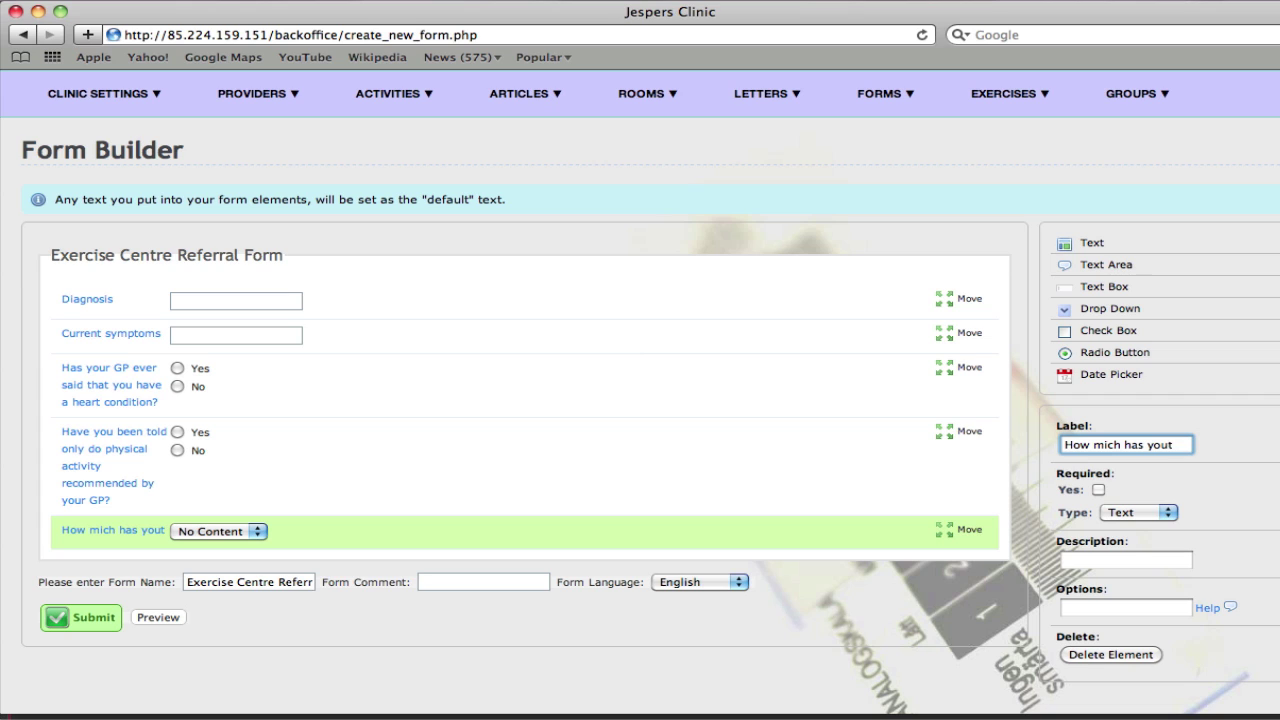
{"action": "type", "text": " int"}
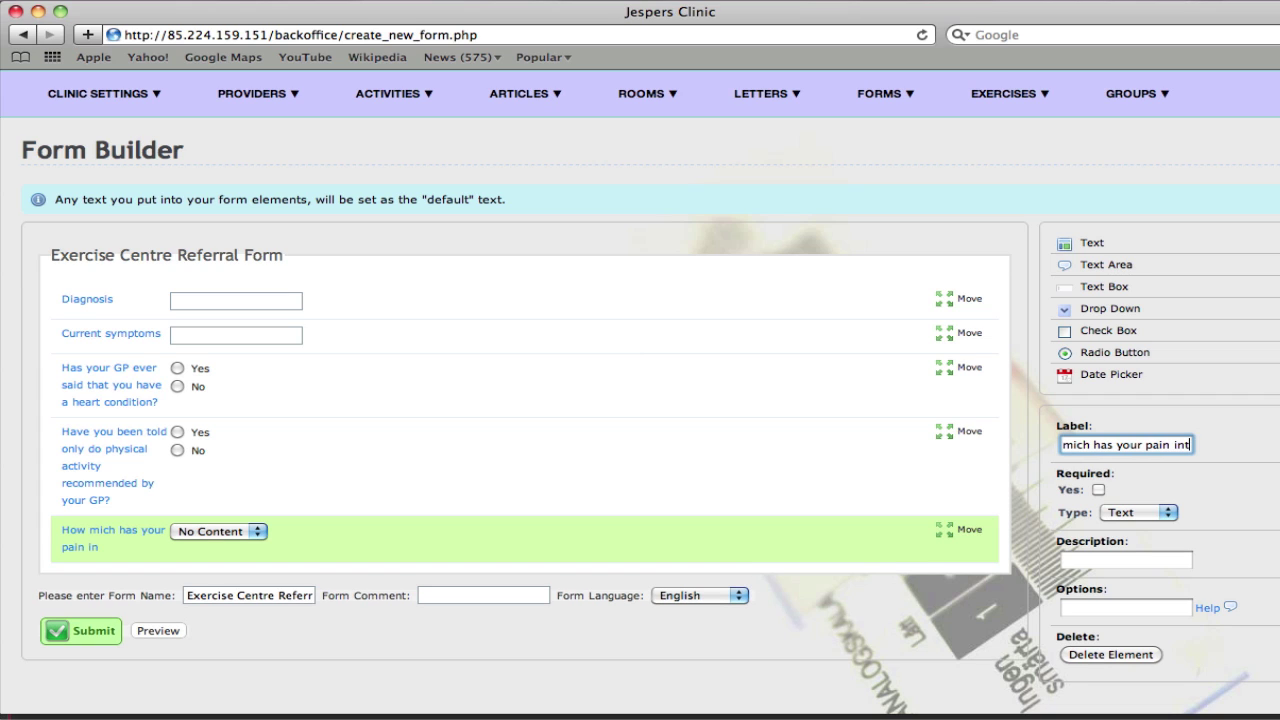
{"action": "type", "text": "erfr"}
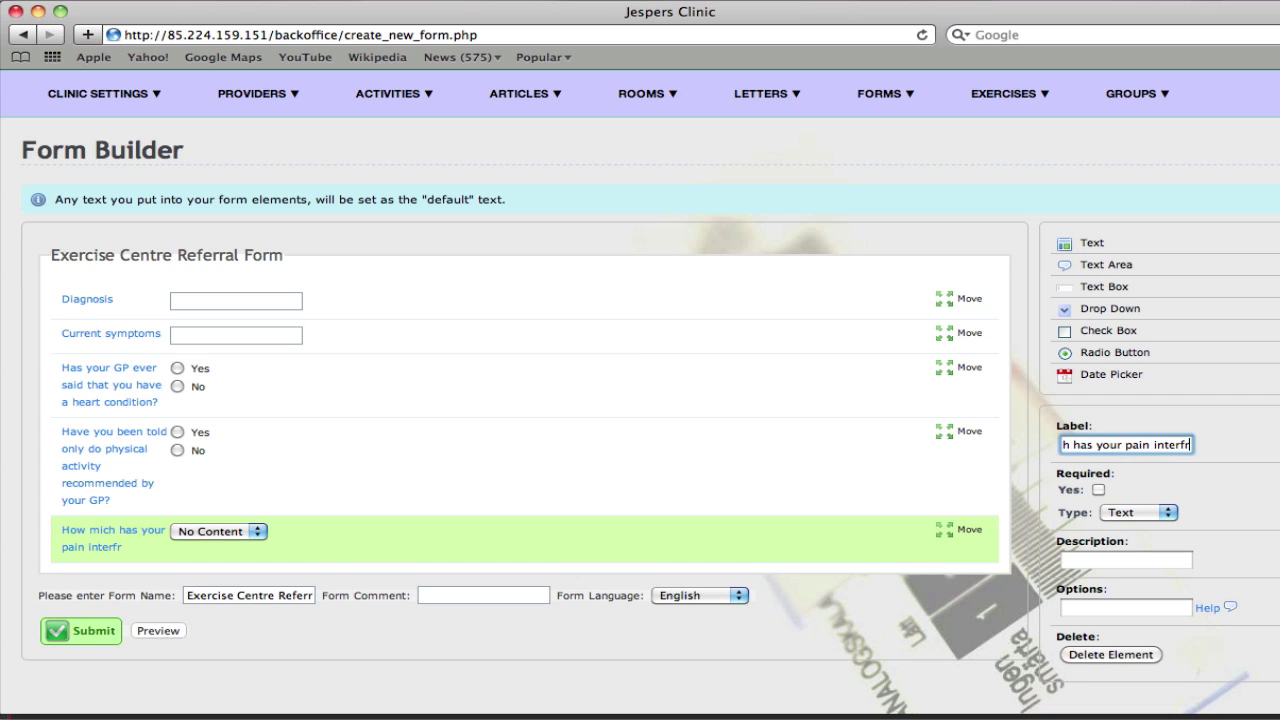
{"action": "key", "text": "BackSpace"}
{"action": "type", "text": "ered with"}
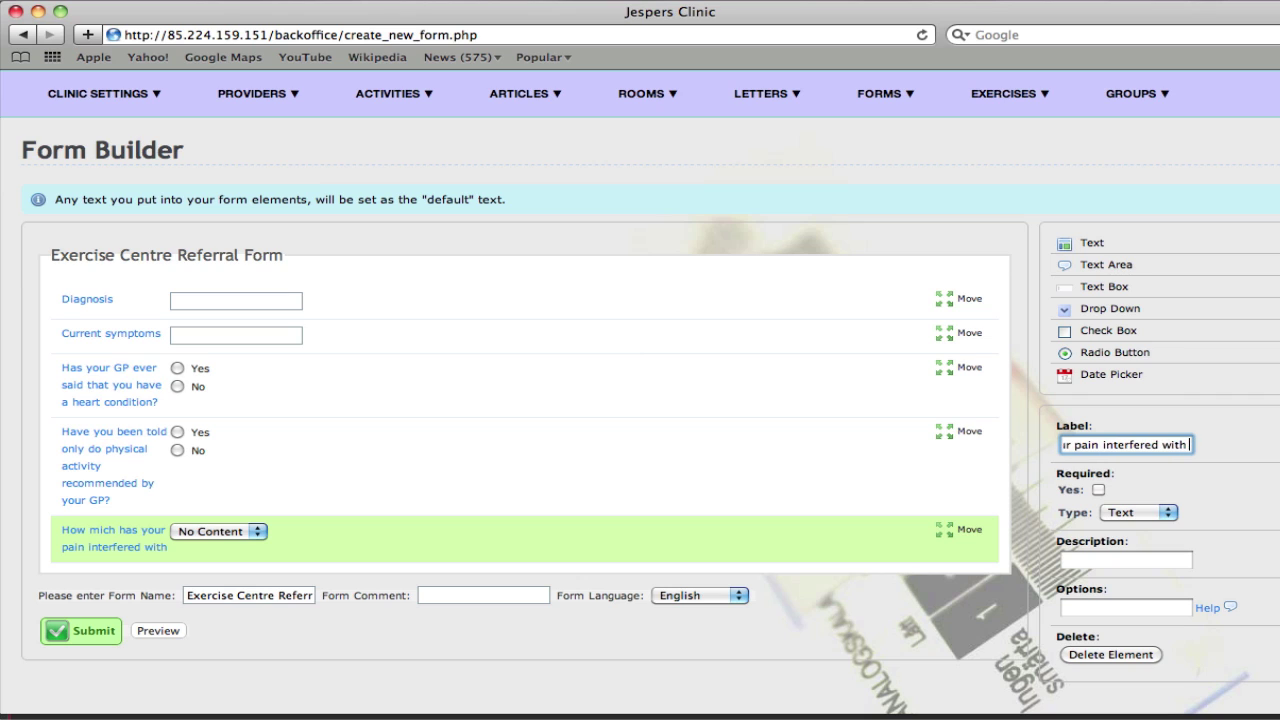
{"action": "type", "text": " ADL"}
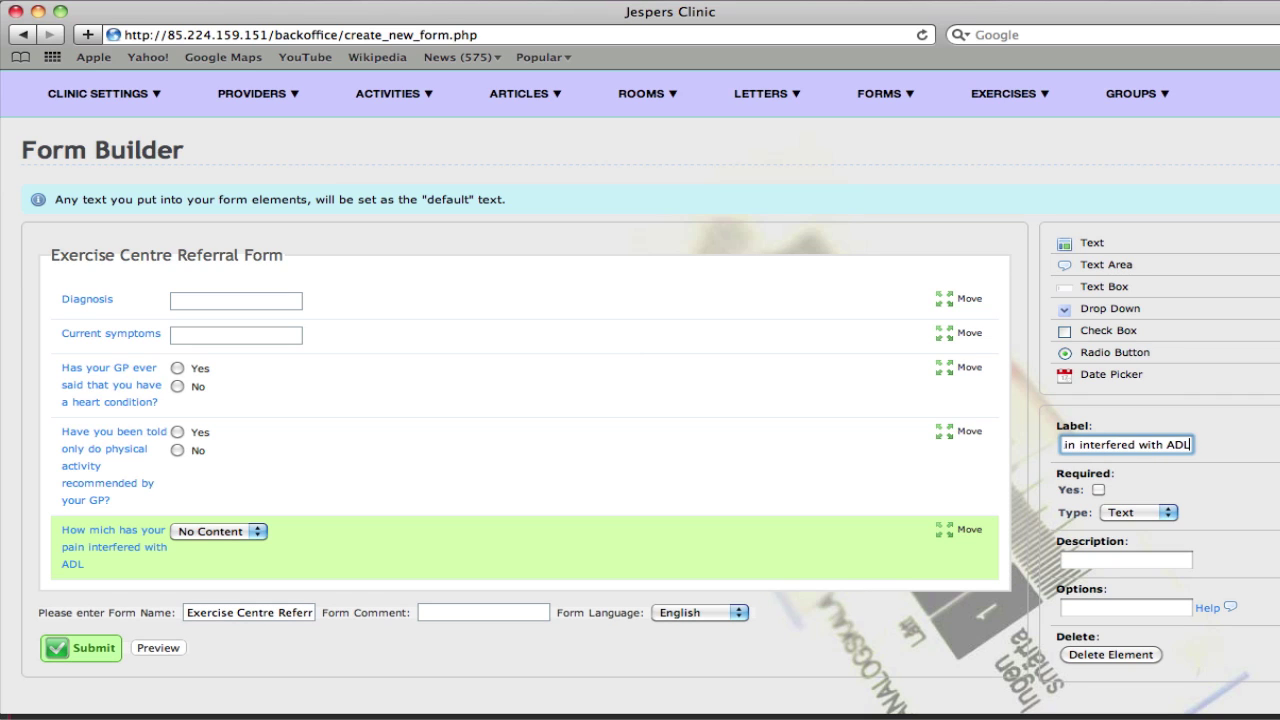
{"action": "type", "text": "'s?"}
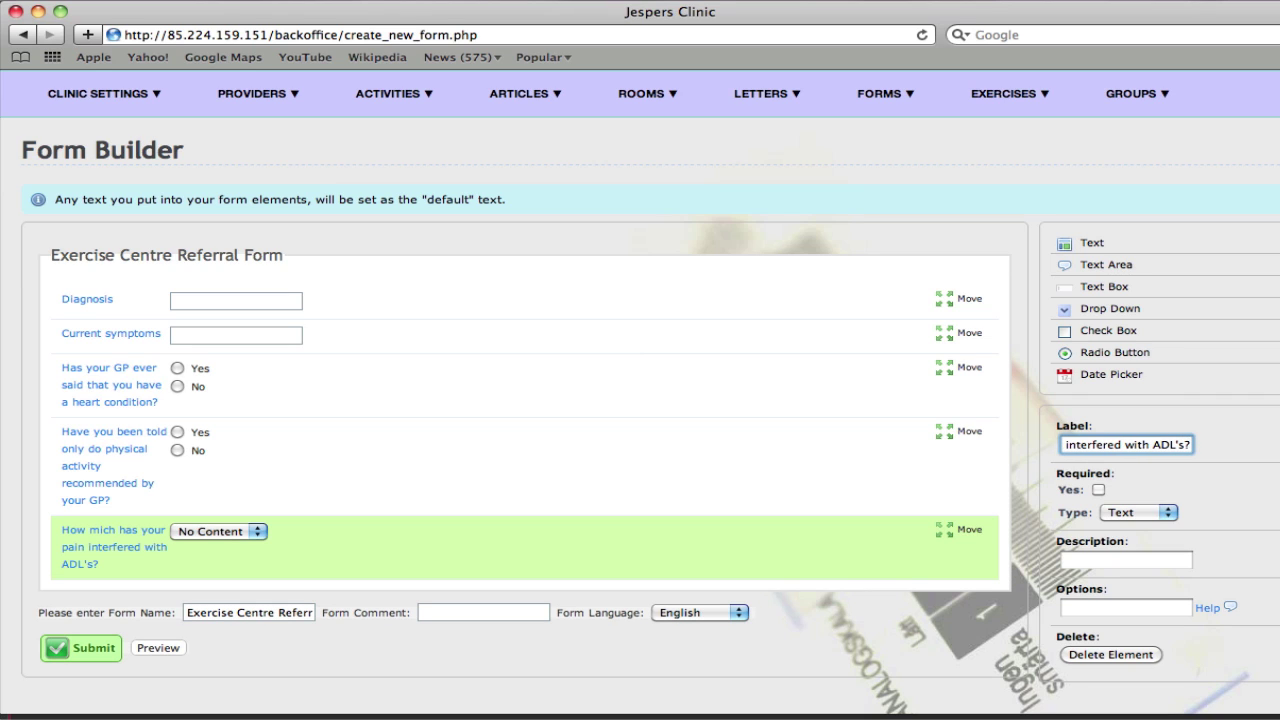
Give the pain interference drop down the options "0;1;2;3;4;5;6;7;8;9;10".
{"action": "left_click", "coordinate": [1076, 613]}
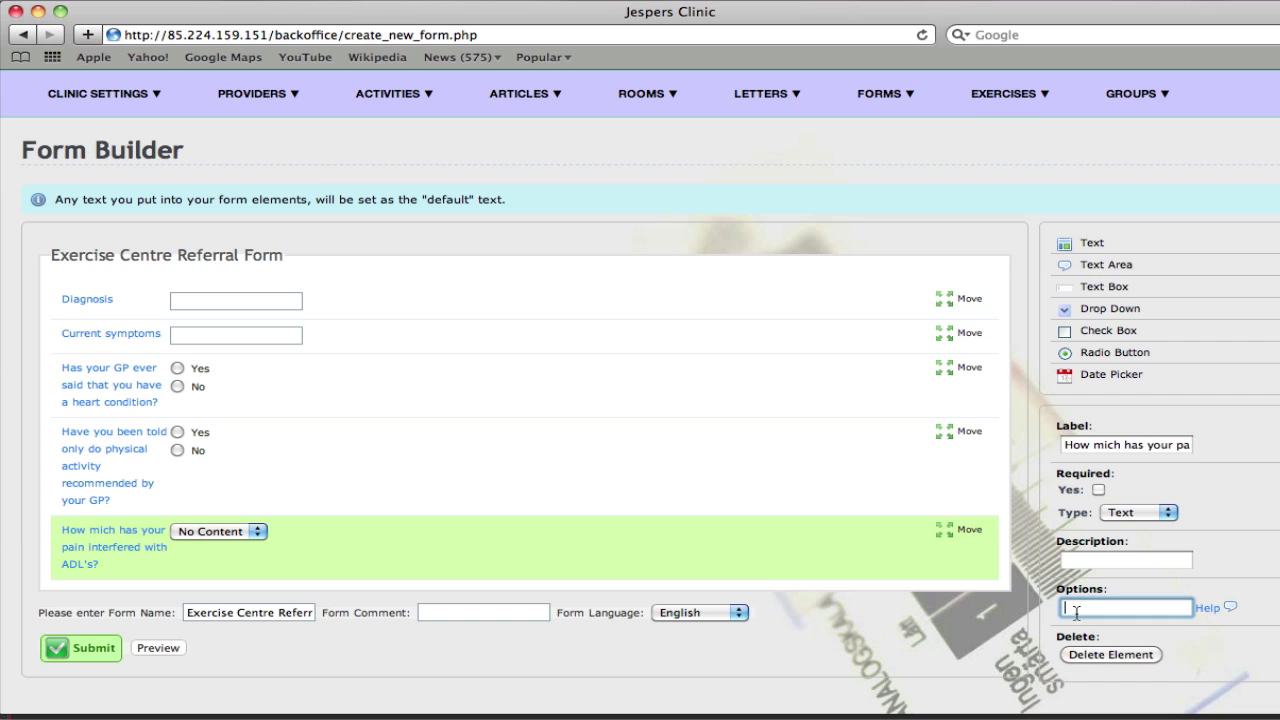
{"action": "type", "text": "0;"}
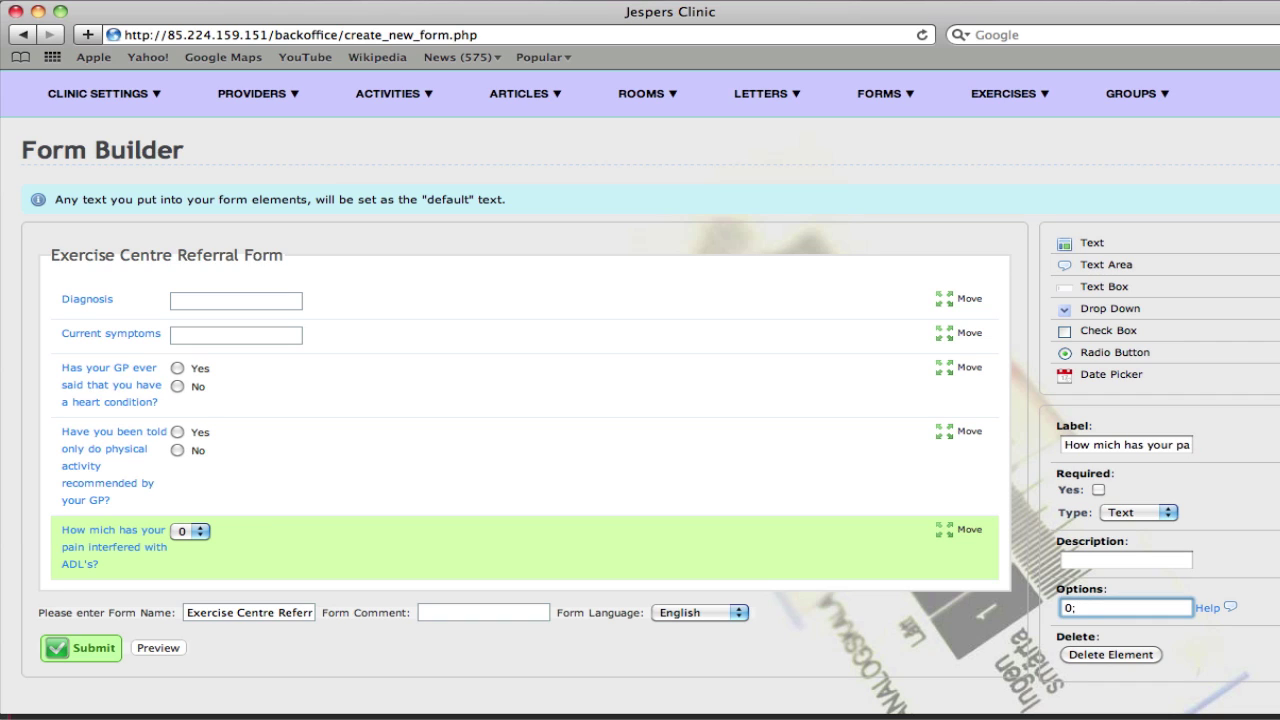
{"action": "type", "text": "1;2;"}
{"action": "type", "text": "3;4;5;6;7"}
{"action": "type", "text": ";8;"}
{"action": "type", "text": "9;§0"}
{"action": "key", "text": "BackSpace"}
{"action": "key", "text": "BackSpace"}
{"action": "type", "text": "10"}
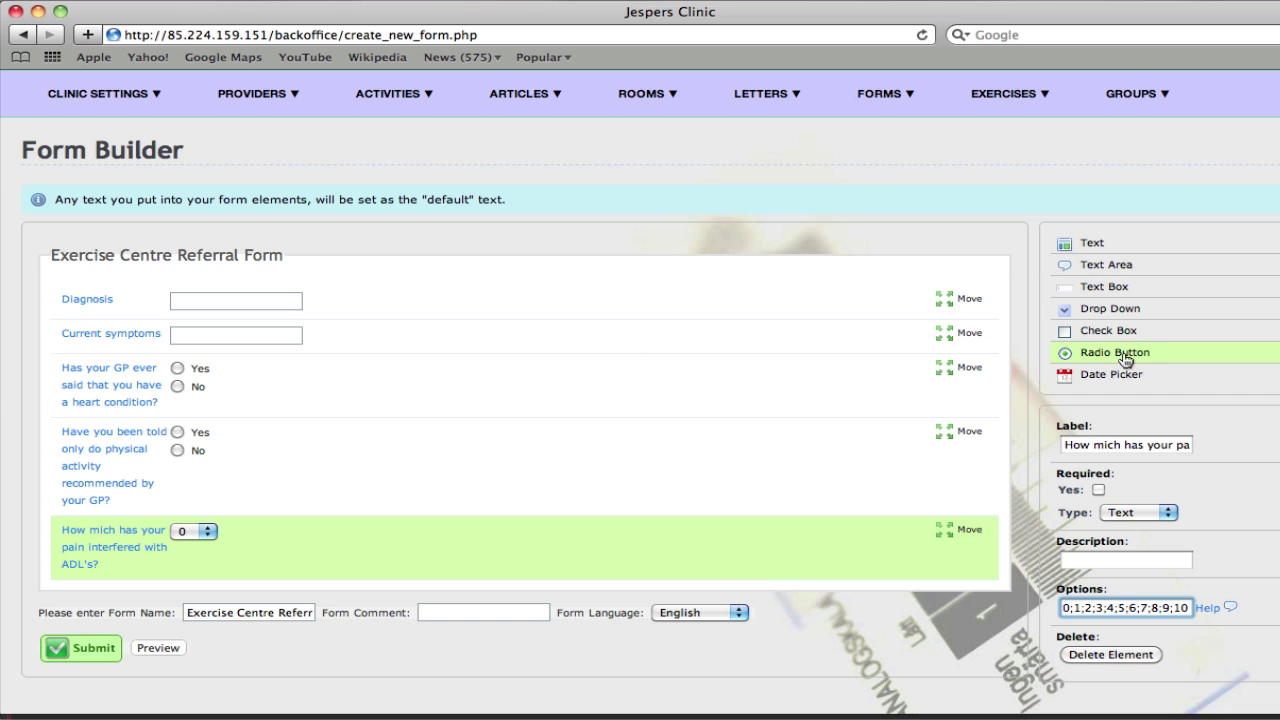
Add a text box element labelled "Resting Heart Rate" with the description "average of at least 2 reading".
{"action": "left_click", "coordinate": [1113, 290]}
{"action": "left_click", "coordinate": [98, 602]}
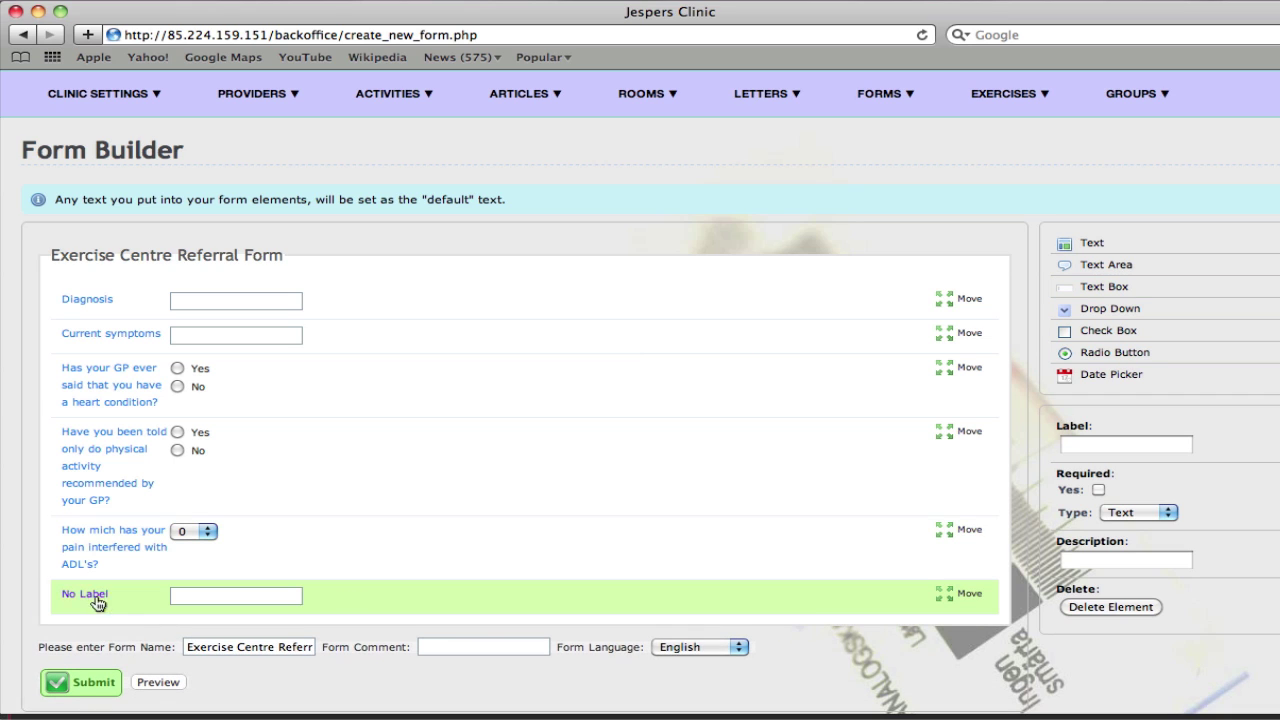
{"action": "left_click", "coordinate": [1146, 445]}
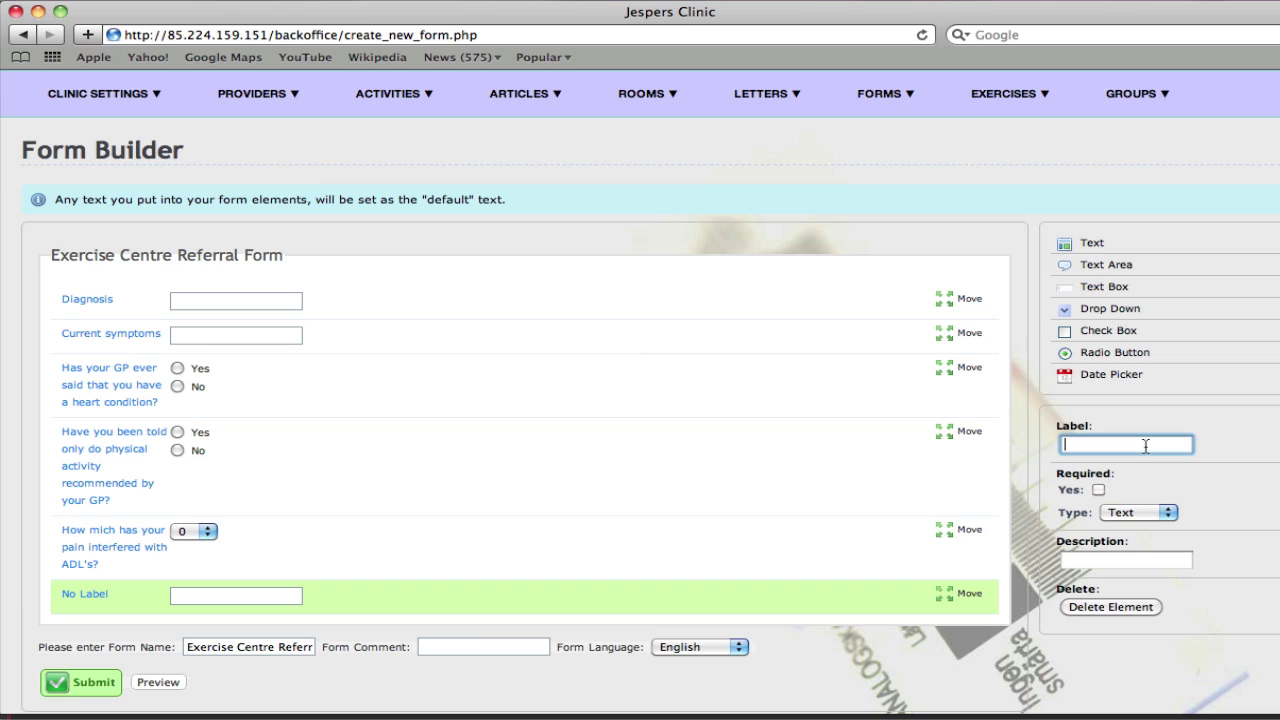
{"action": "type", "text": "Resting Heart Rate"}
{"action": "key", "text": "BackSpace"}
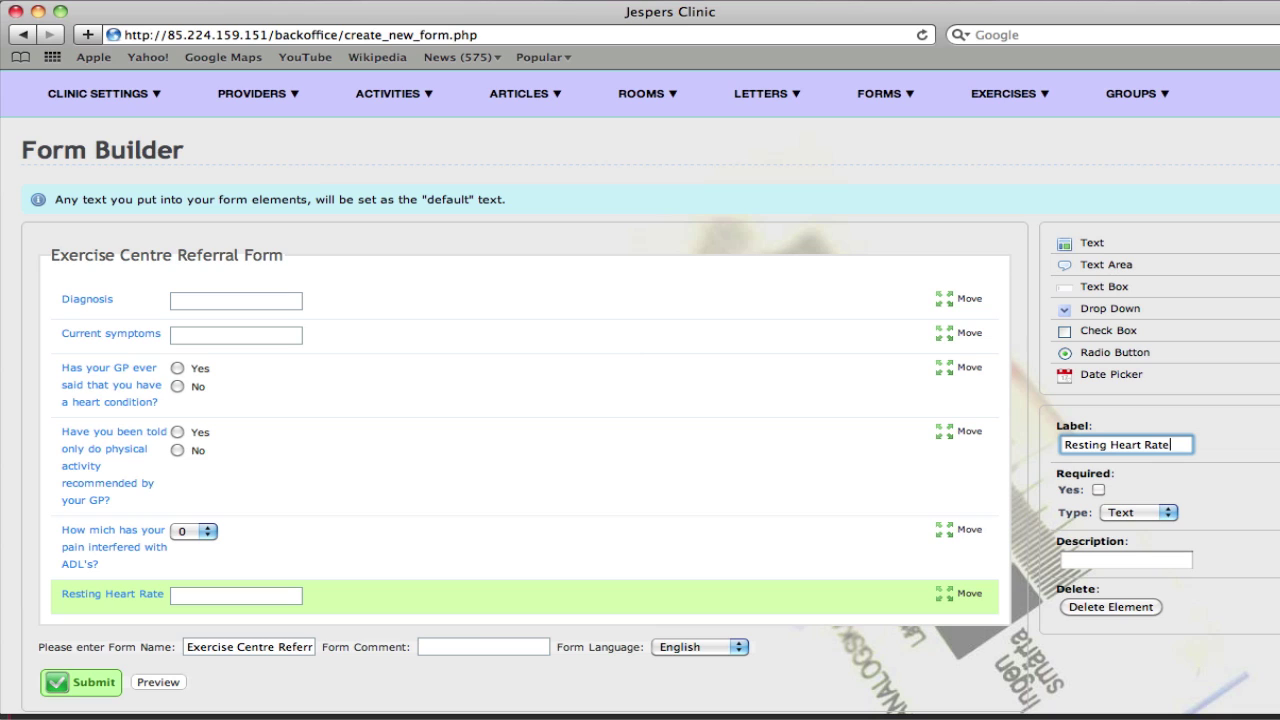
{"action": "left_click", "coordinate": [1123, 559]}
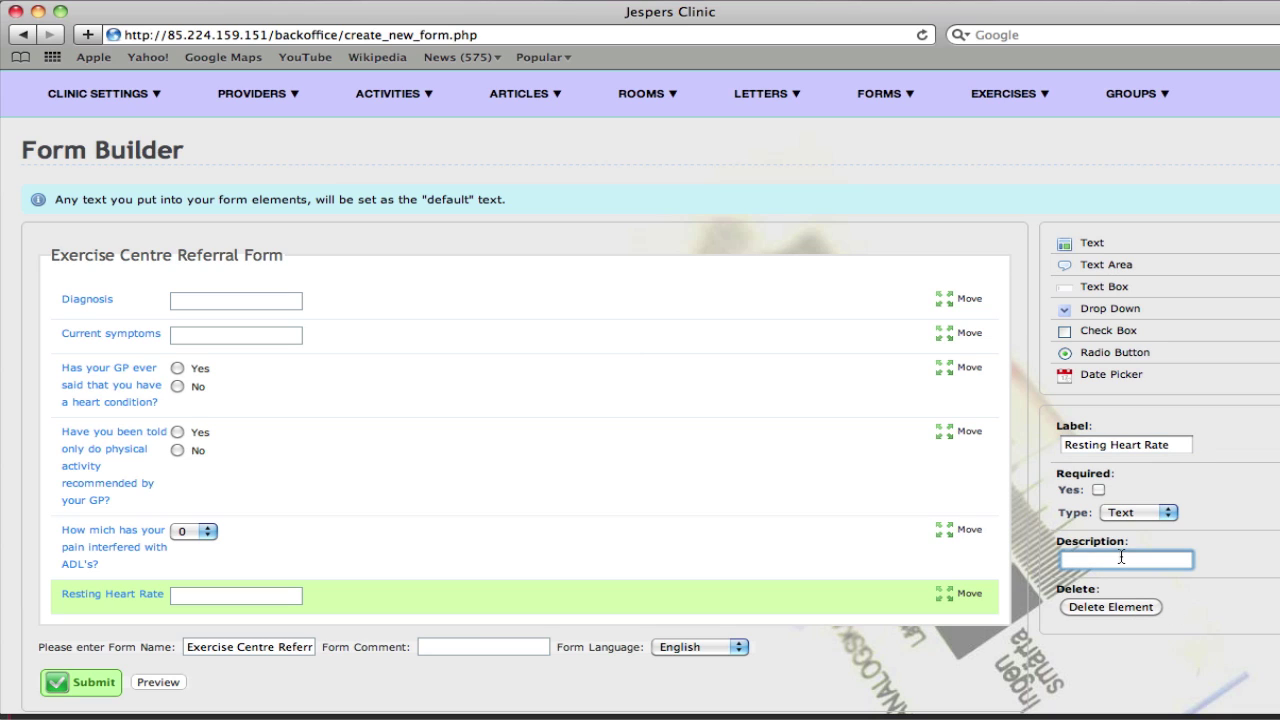
{"action": "type", "text": "average of at least 2 reading"}
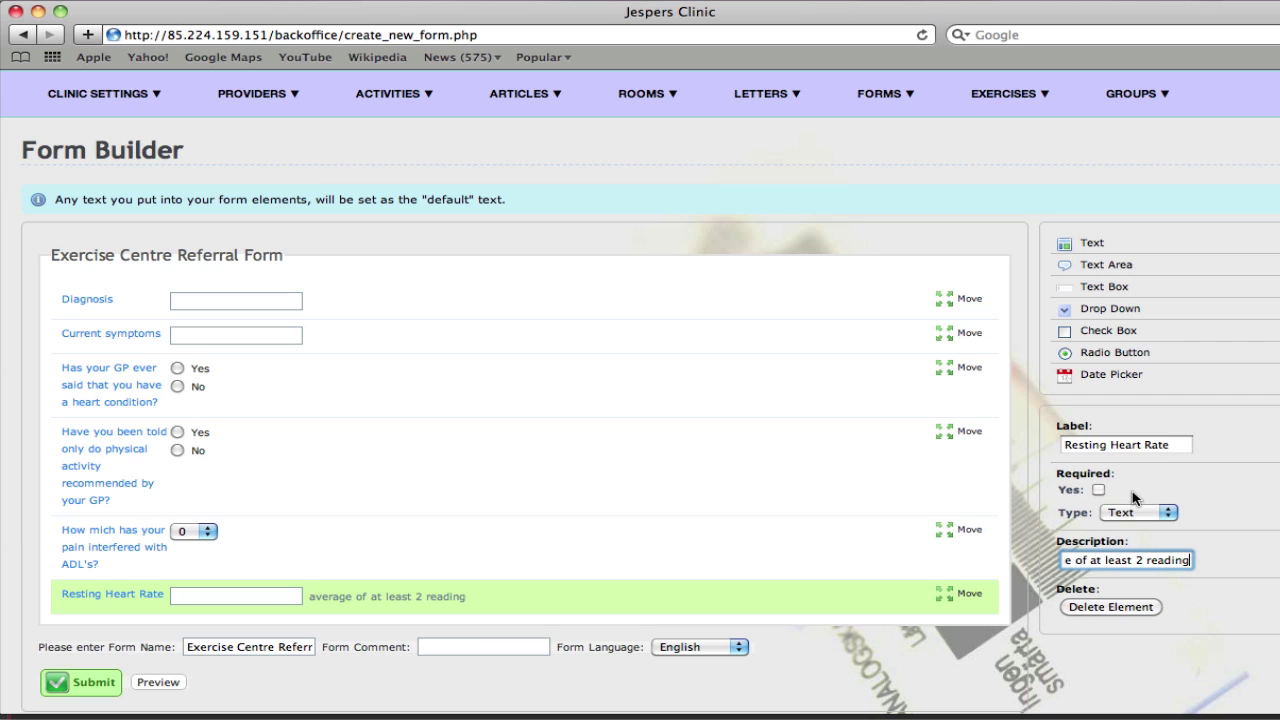
Add a date picker element labelled "Resting Heart Rate" with the description "Date".
{"action": "left_click", "coordinate": [1105, 376]}
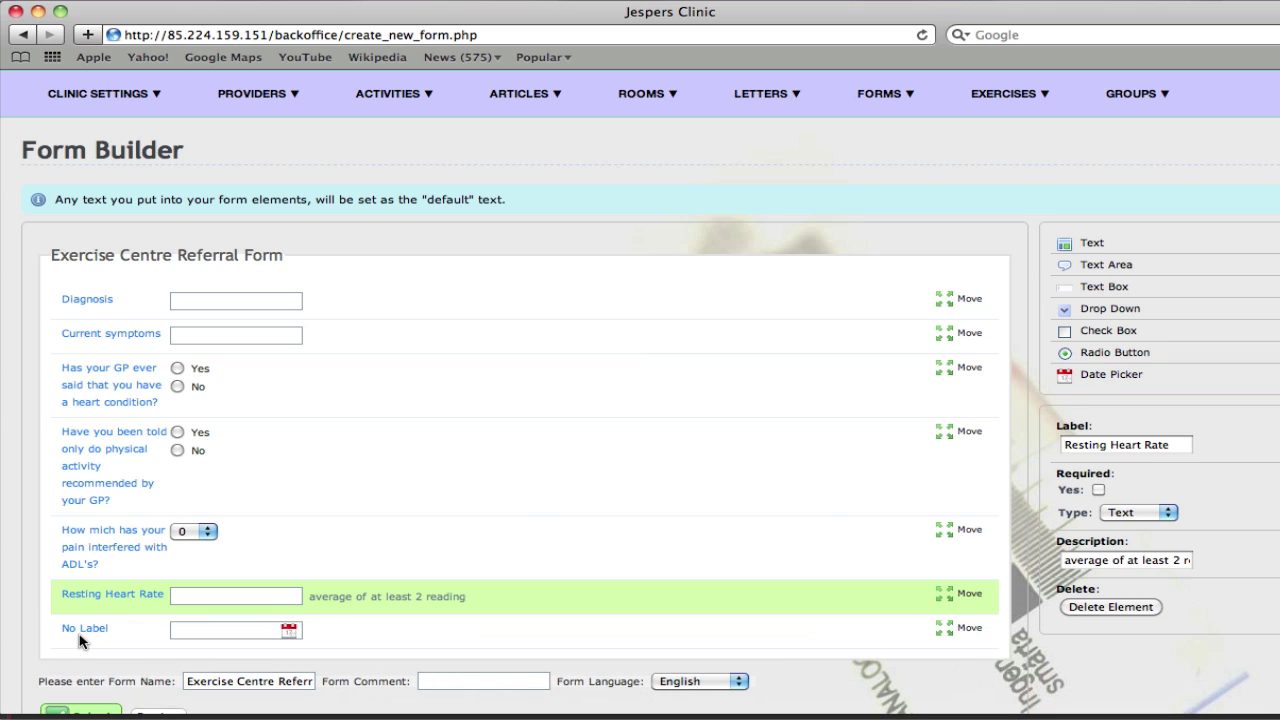
{"action": "left_click", "coordinate": [80, 632]}
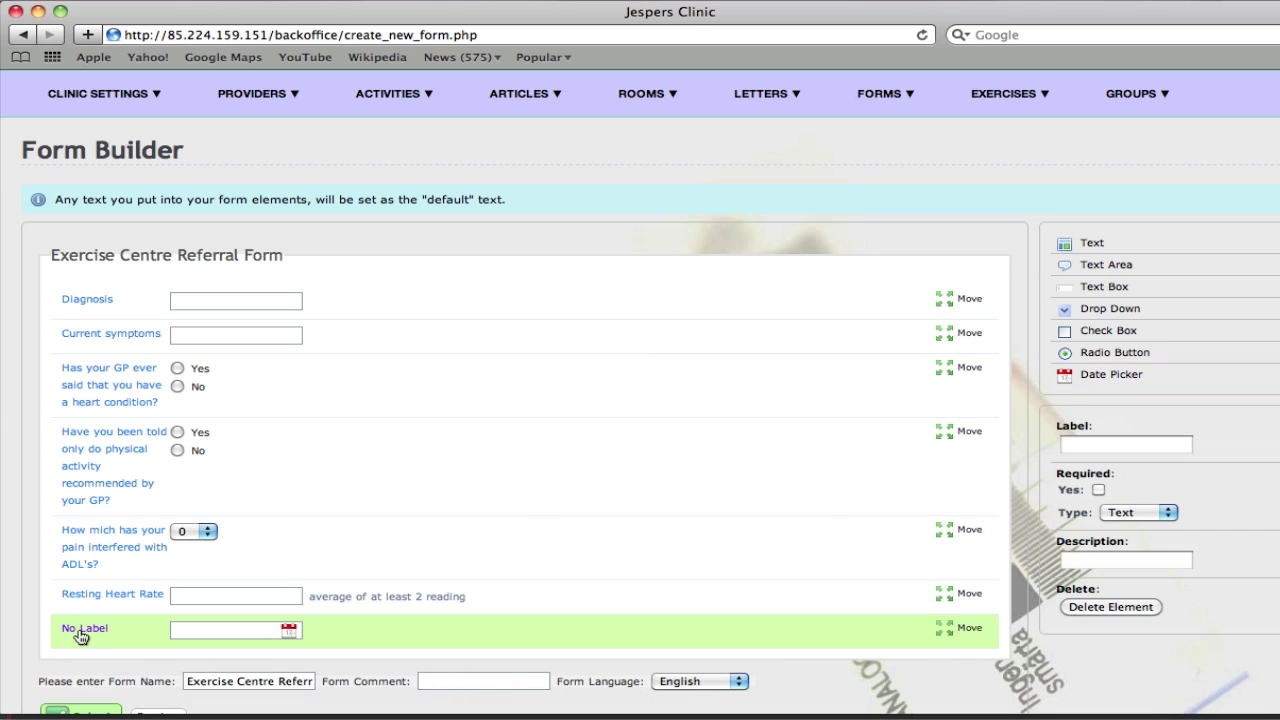
{"action": "left_click", "coordinate": [1175, 445]}
{"action": "type", "text": "Resting "}
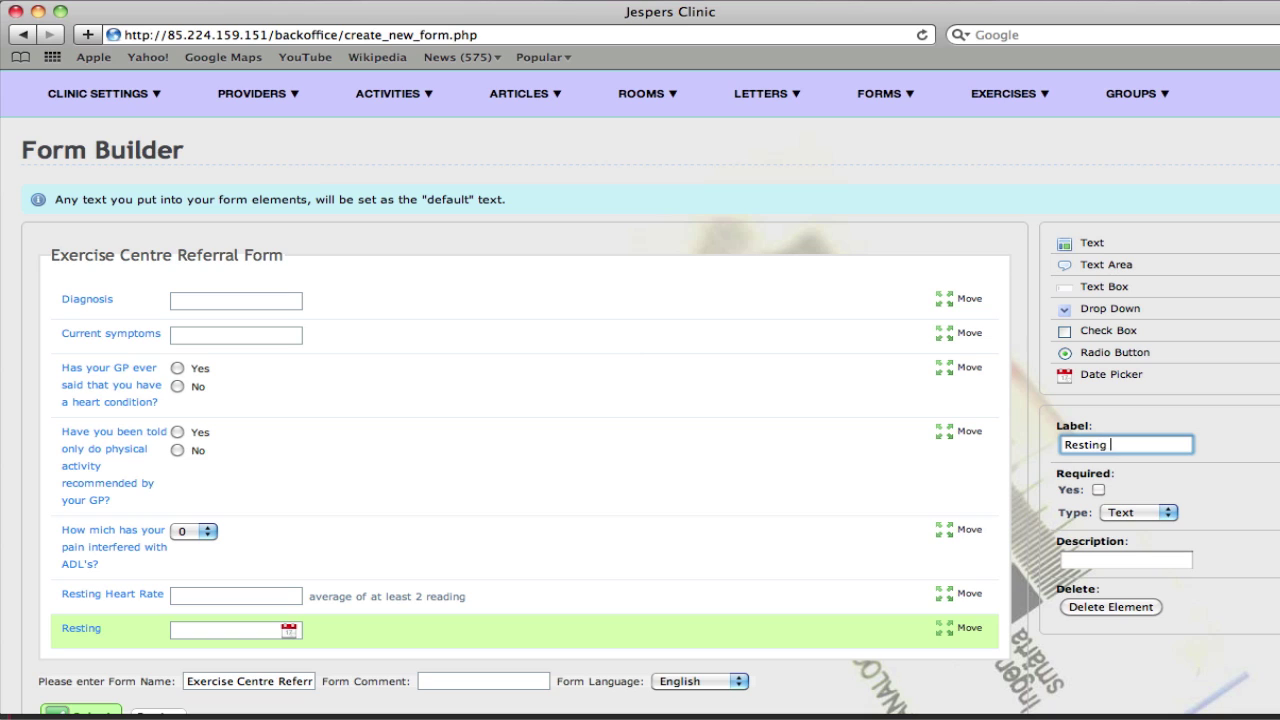
{"action": "type", "text": "Heart Rate"}
{"action": "left_click", "coordinate": [1138, 562]}
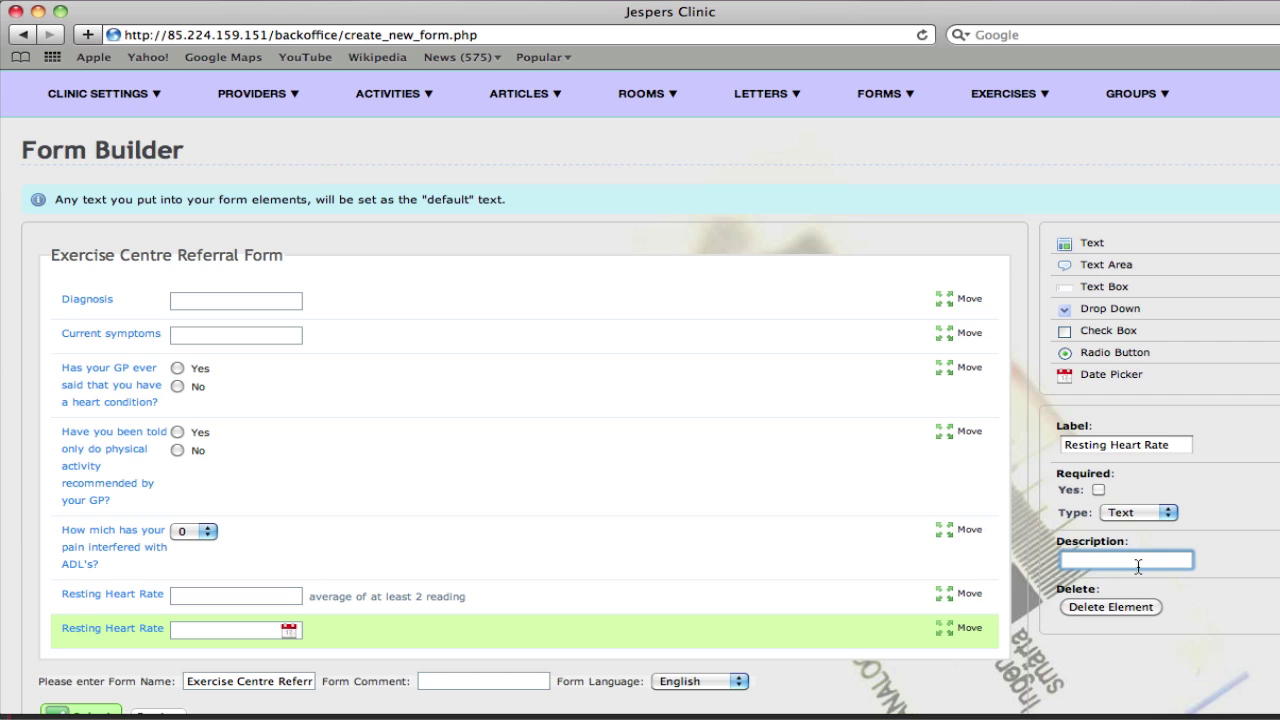
{"action": "type", "text": "Date"}
Preview the finished referral form, check its questions and fields, and close the preview.
{"action": "scroll", "coordinate": [1026, 556], "scroll_direction": "down", "scroll_amount": 1}
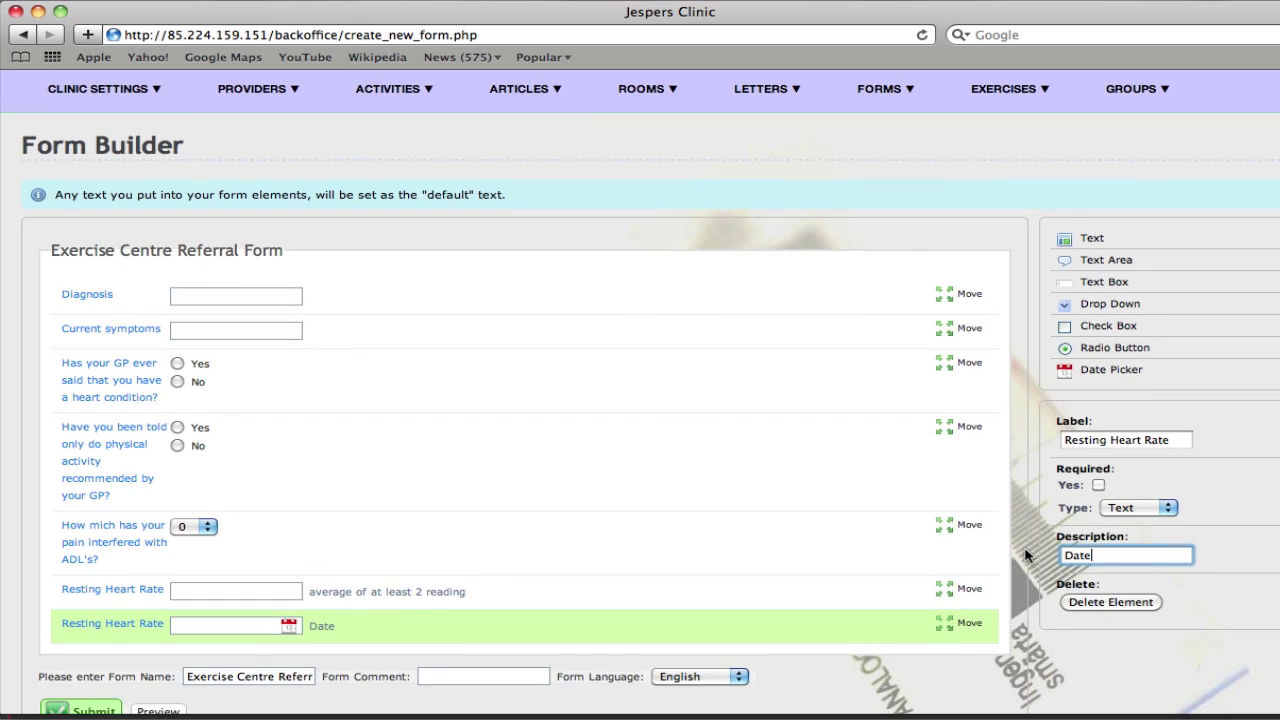
{"action": "scroll", "coordinate": [1026, 556], "scroll_direction": "down", "scroll_amount": 2}
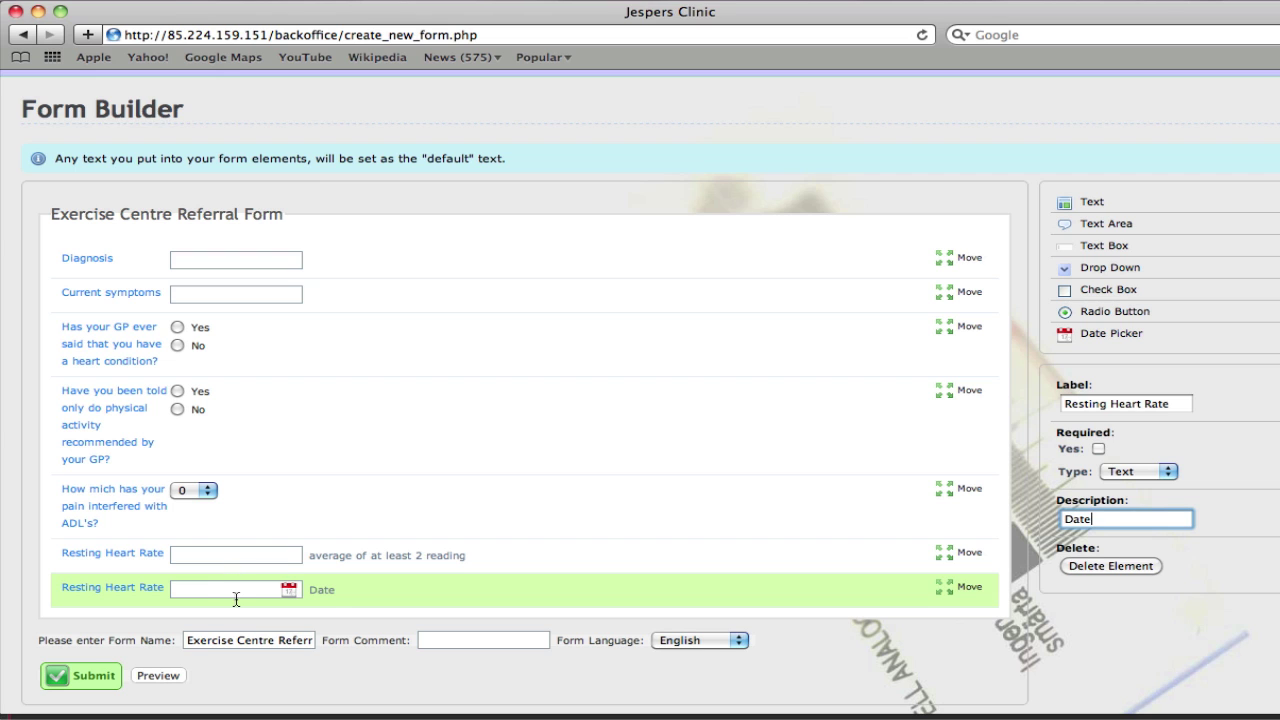
{"action": "left_click", "coordinate": [158, 676]}
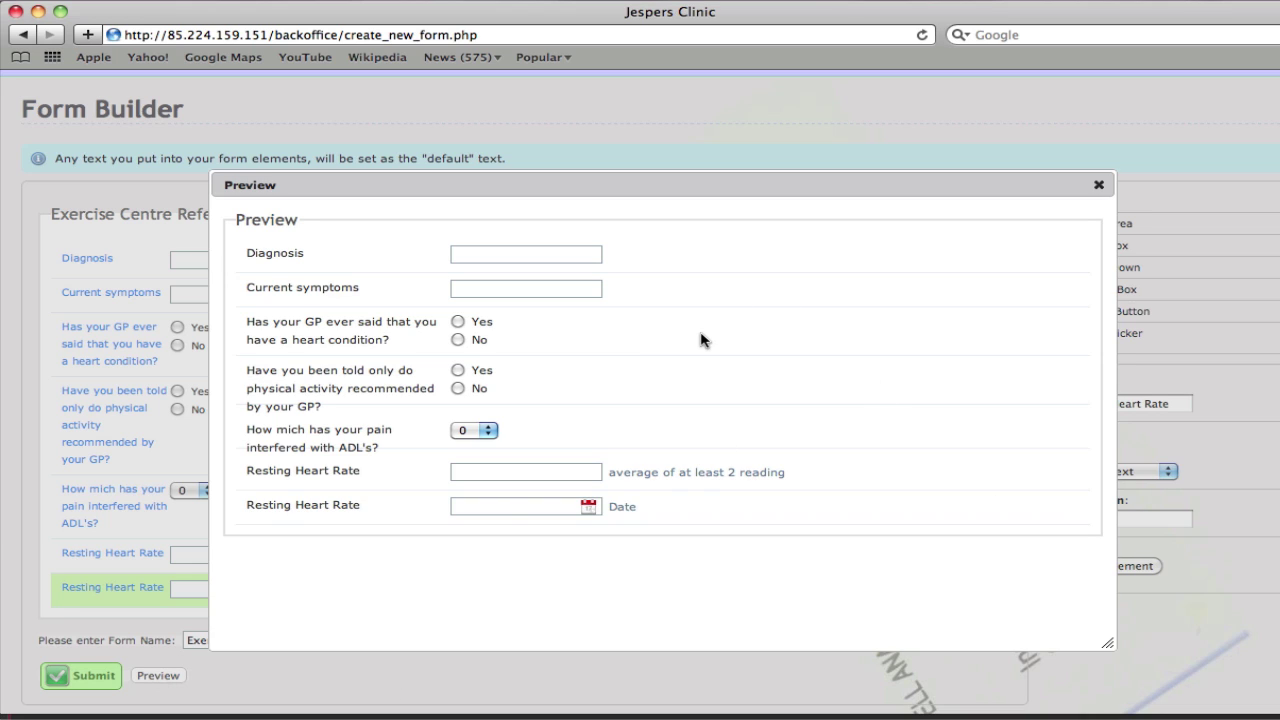
{"action": "left_click", "coordinate": [1097, 187]}
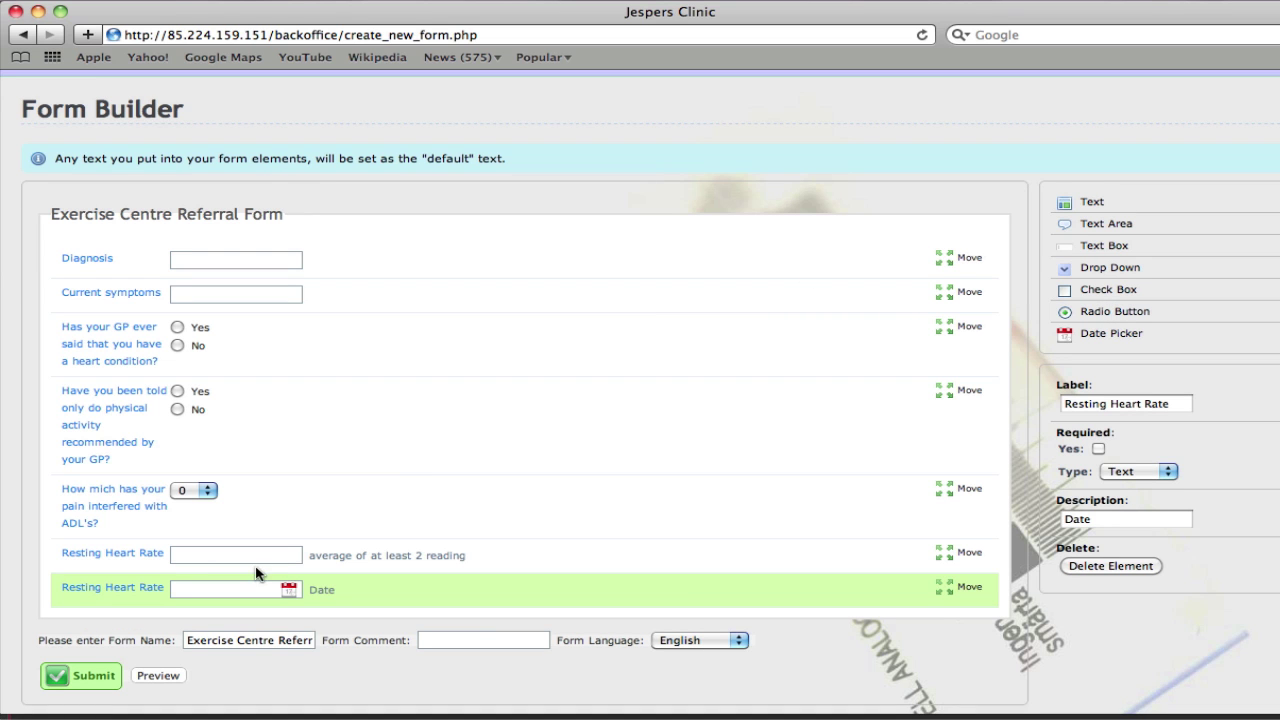
Submit the Exercise Centre Referral Form to create it.
{"action": "left_click", "coordinate": [100, 688]}
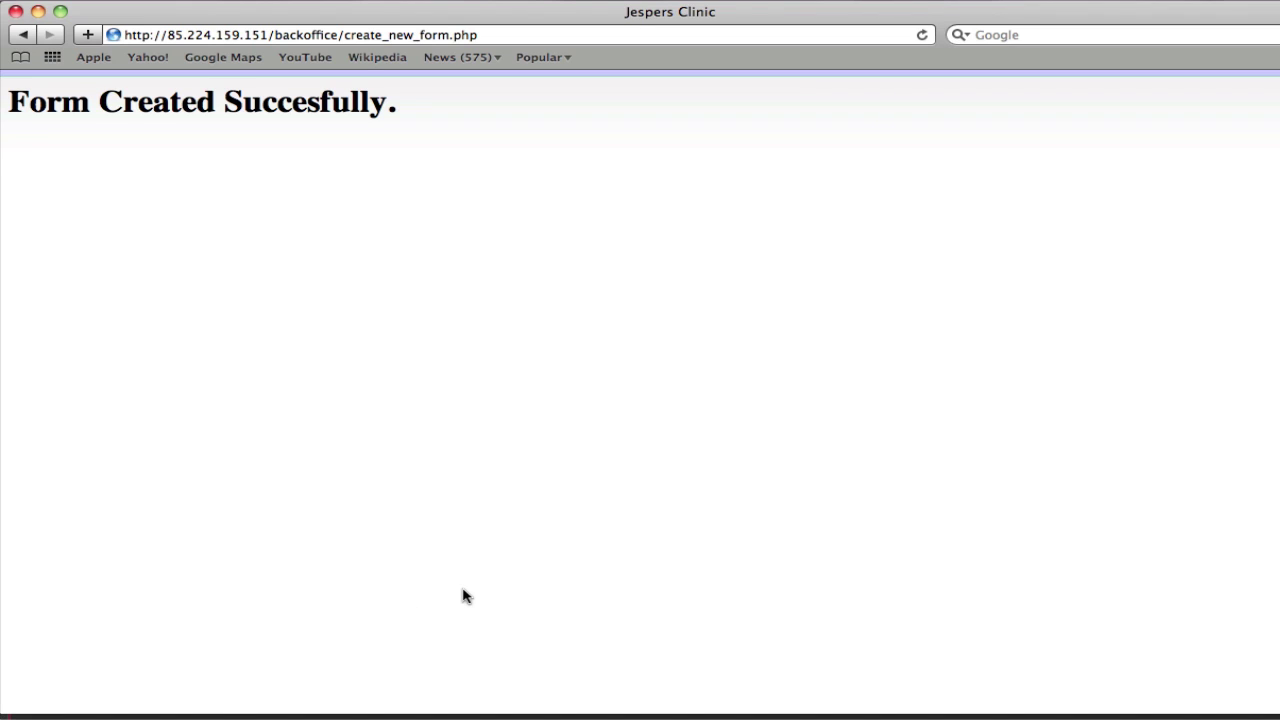
{"action": "scroll", "coordinate": [467, 593], "scroll_direction": "up", "scroll_amount": 2}
{"action": "scroll", "coordinate": [467, 593], "scroll_direction": "up", "scroll_amount": 2}
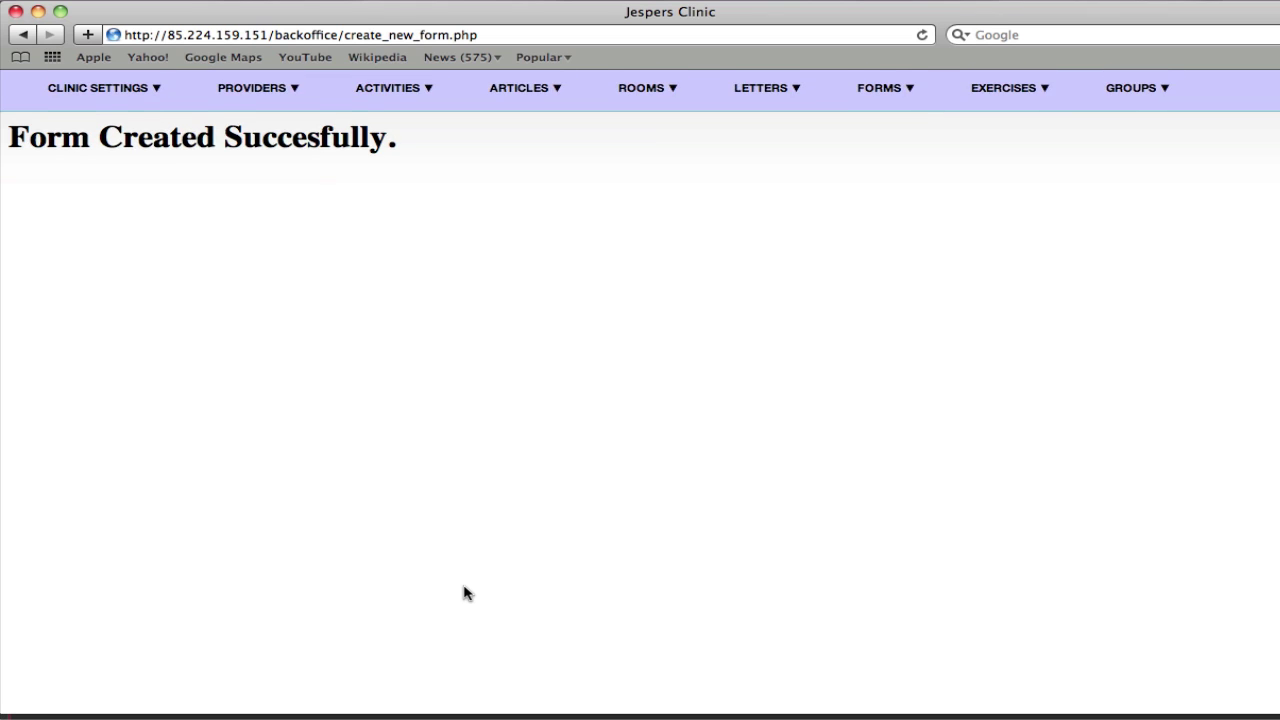